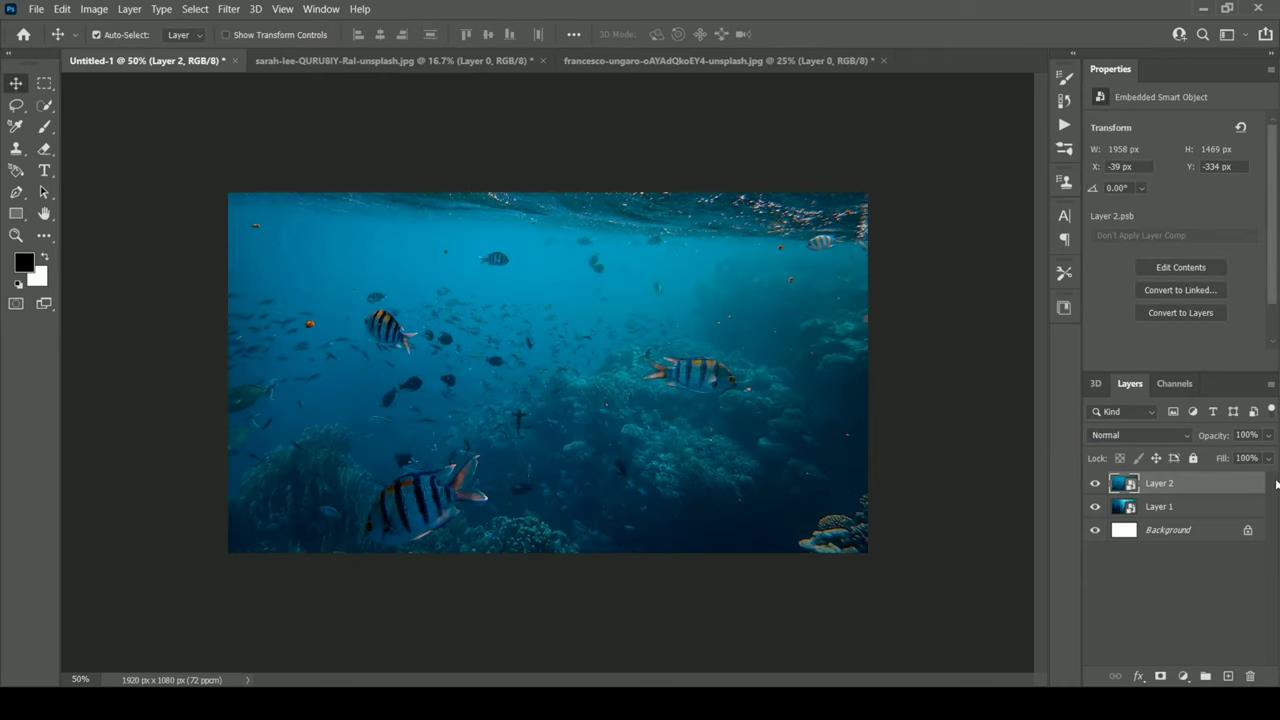
Add a black hide-all mask to the striped-fish reef photo layer.
left_click(1160, 676, "alt")
Paint white with a 500 px brush on Layer 2's mask to reveal the striped fish, coral and fish school.
key("b")
key("x")
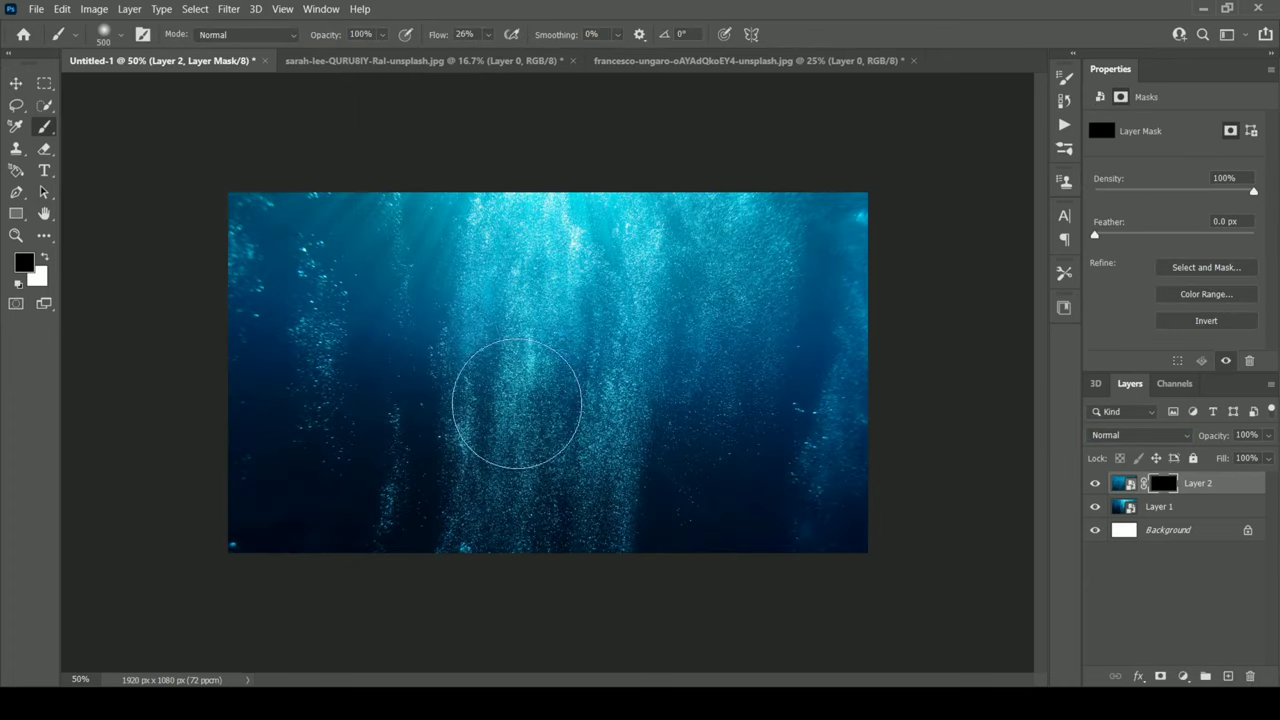
mouse_move(514, 406)
left_mouse_down()
mouse_move(400, 506)
mouse_move(866, 443)
mouse_move(752, 396)
left_mouse_up()
key("x")
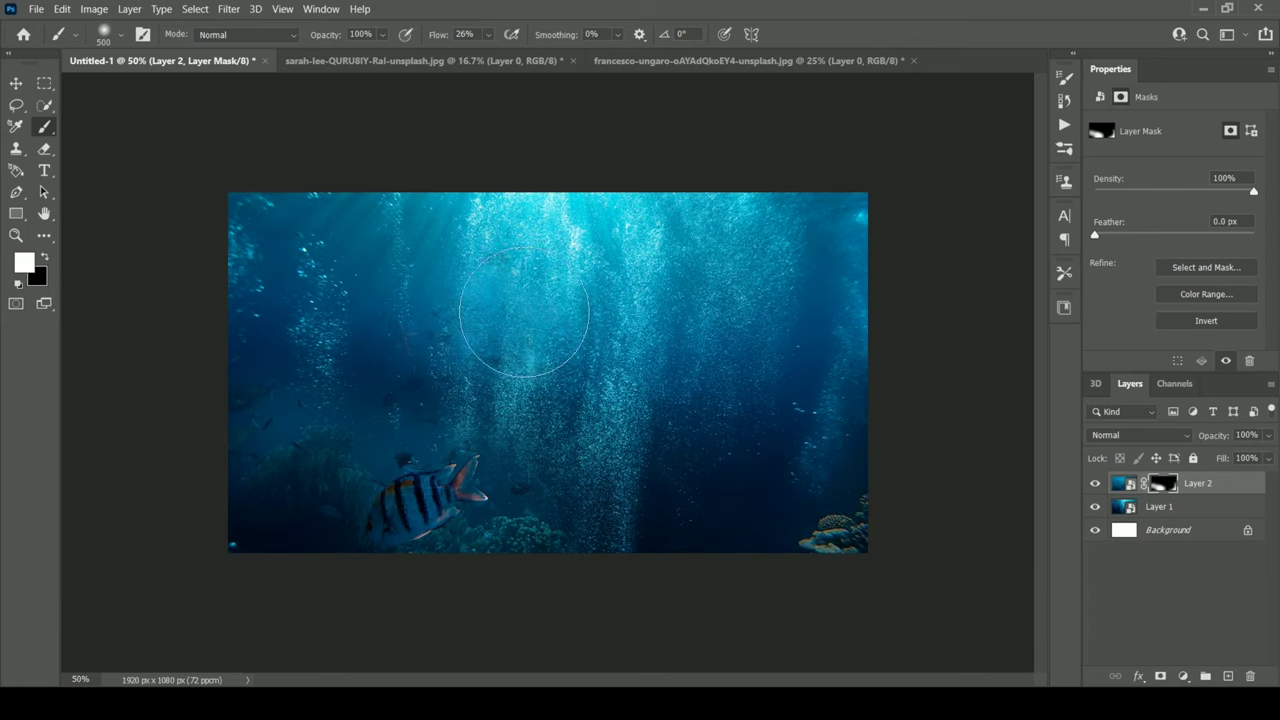
mouse_move(514, 314)
left_mouse_down()
mouse_move(657, 629)
mouse_move(834, 423)
left_mouse_up()
key("x")
left_click_drag(700, 260, 560, 260)
Drag the spaceship wallpaper into the composite as Layer 3.
key("x")
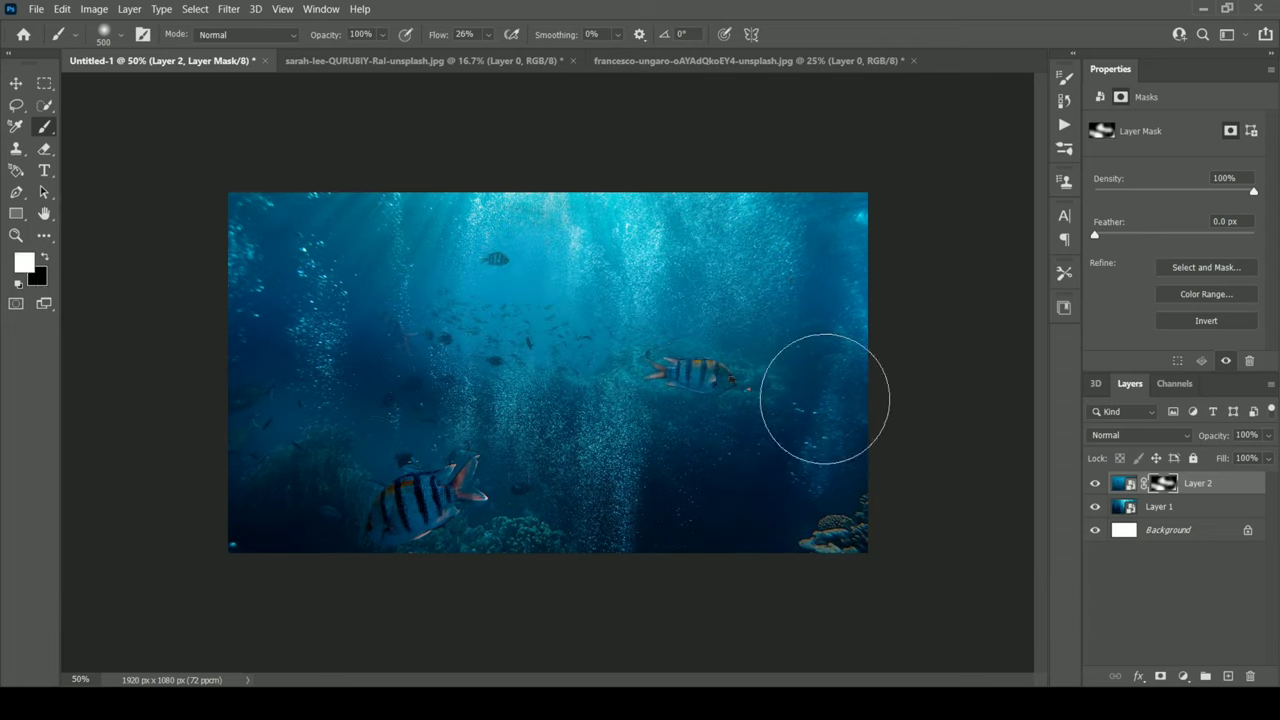
key("x")
key("bracketleft")
key("bracketleft")
key("bracketleft")
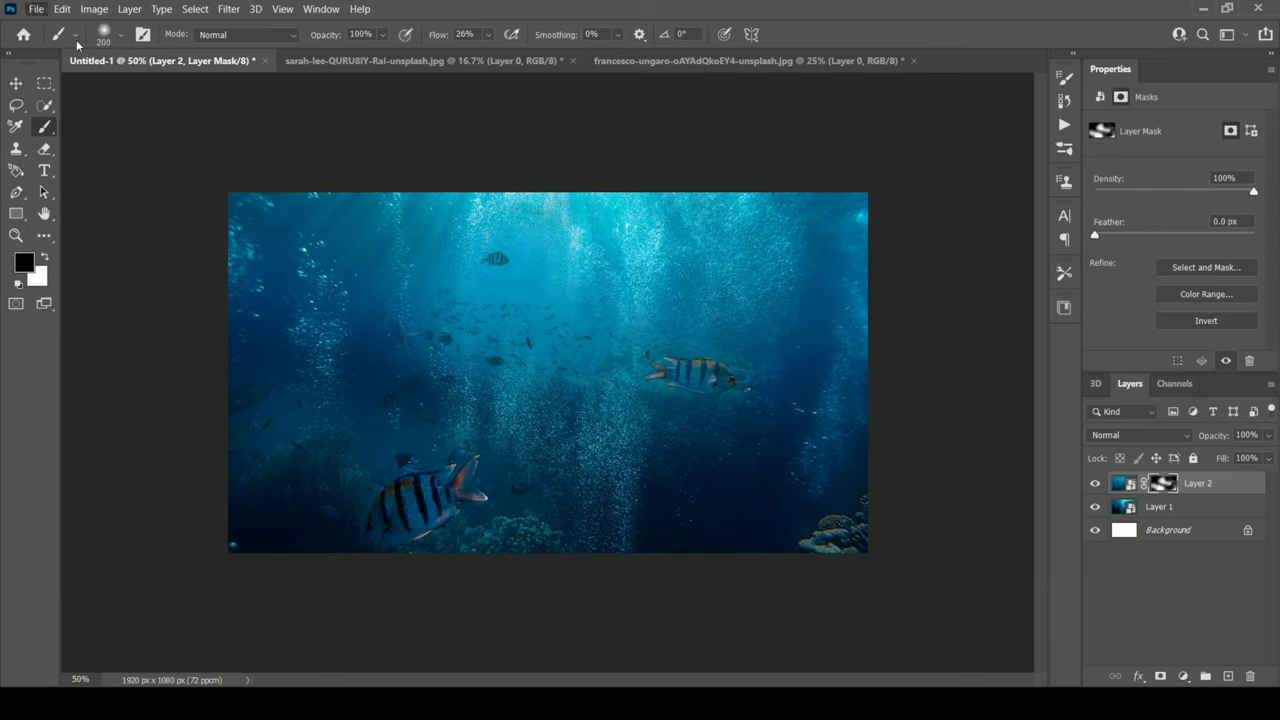
left_click(905, 60)
left_click_drag(548, 372, 560, 380)
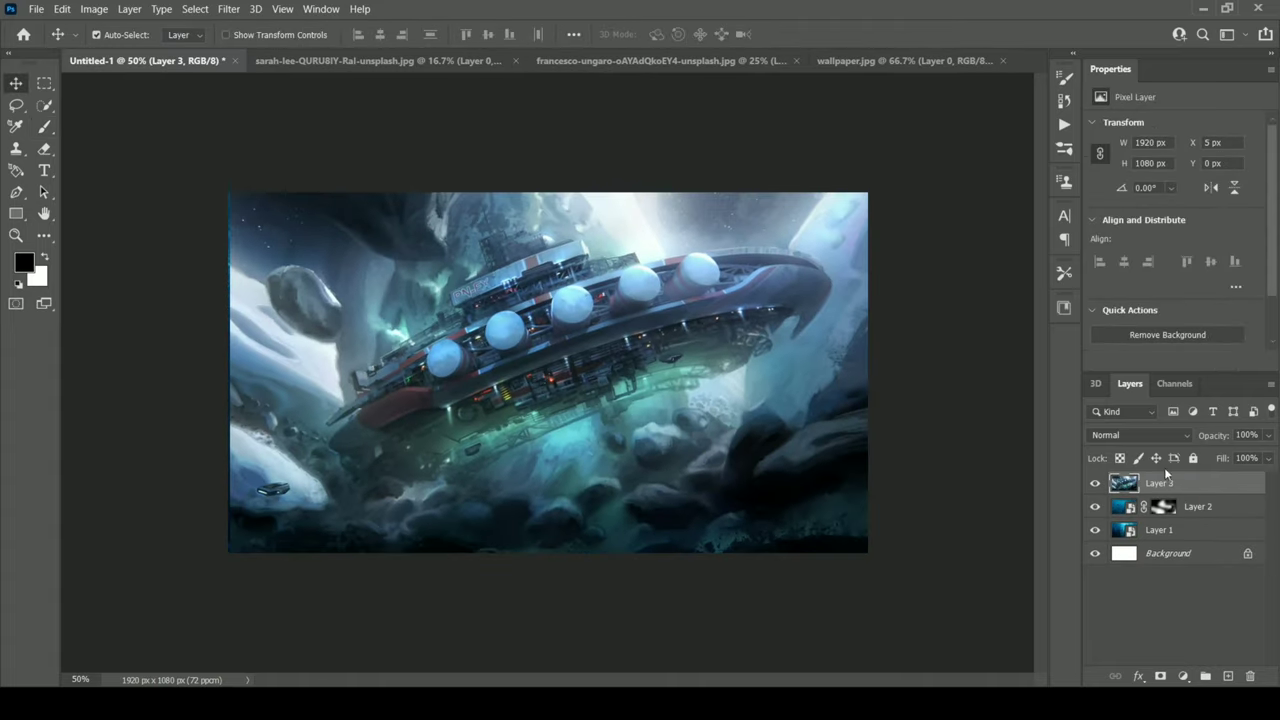
Scale the spaceship to 1371×771 px and position it lower in the scene.
key("ctrl+t")
left_click_drag(867, 551, 771, 491)
left_click_drag(550, 370, 493, 404)
key("Return")
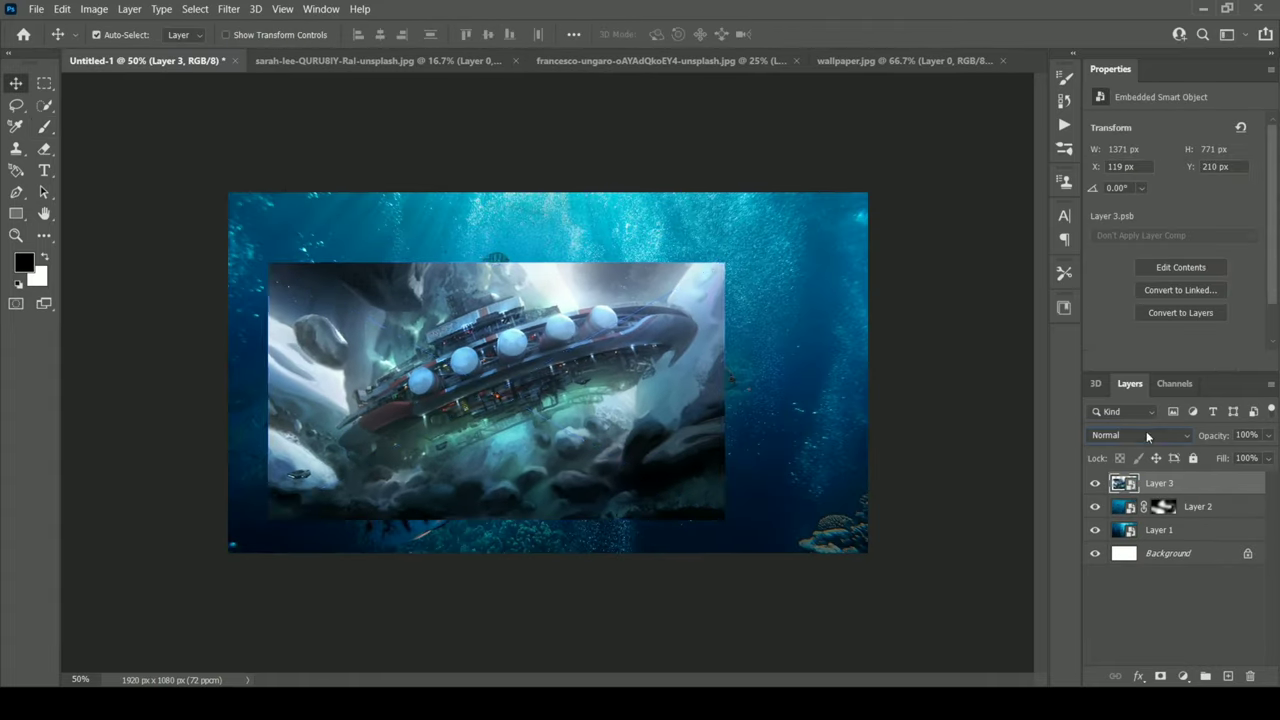
scroll(1146, 435, "down", 1)
scroll(1146, 435, "up", 1)
Mask the spaceship in black, paint part of it back, and move it below the fish layer.
left_click(1160, 676, "alt")
key("b")
key("x")
mouse_move(570, 345)
left_mouse_down()
mouse_move(510, 355)
mouse_move(651, 366)
mouse_move(366, 409)
mouse_move(480, 440)
mouse_move(650, 347)
left_mouse_up()
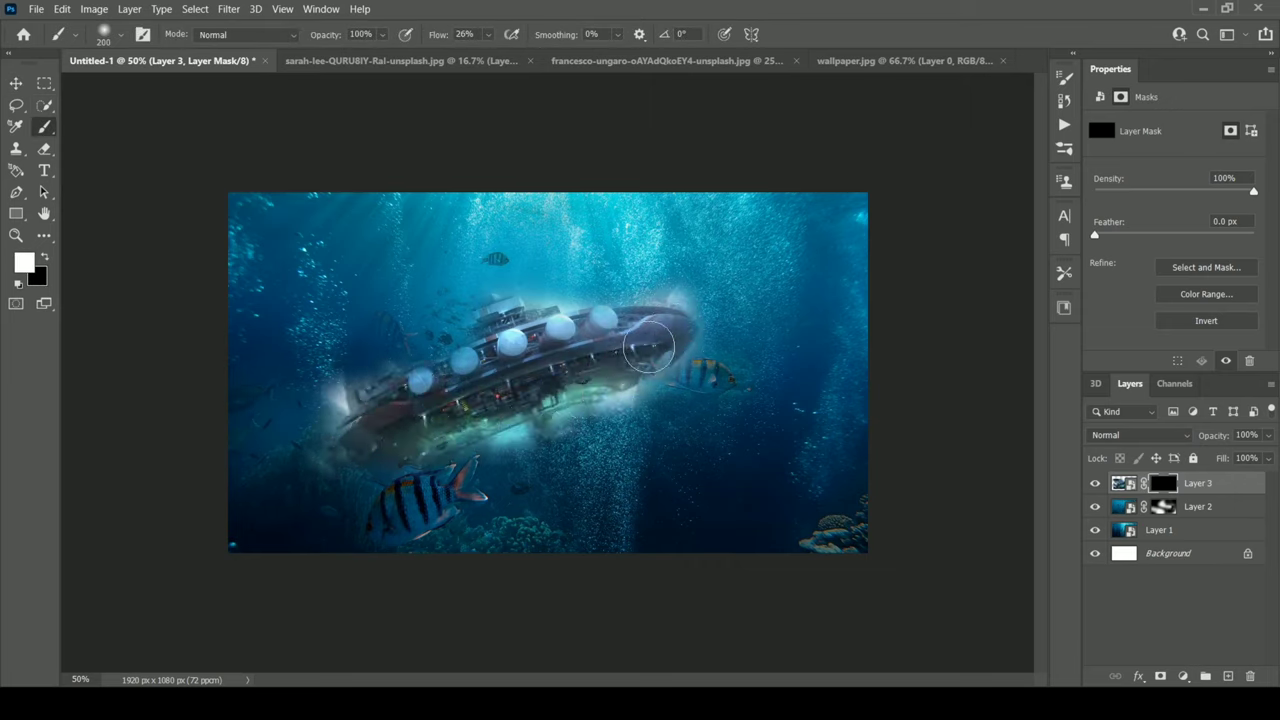
left_click_drag(1200, 483, 1211, 517)
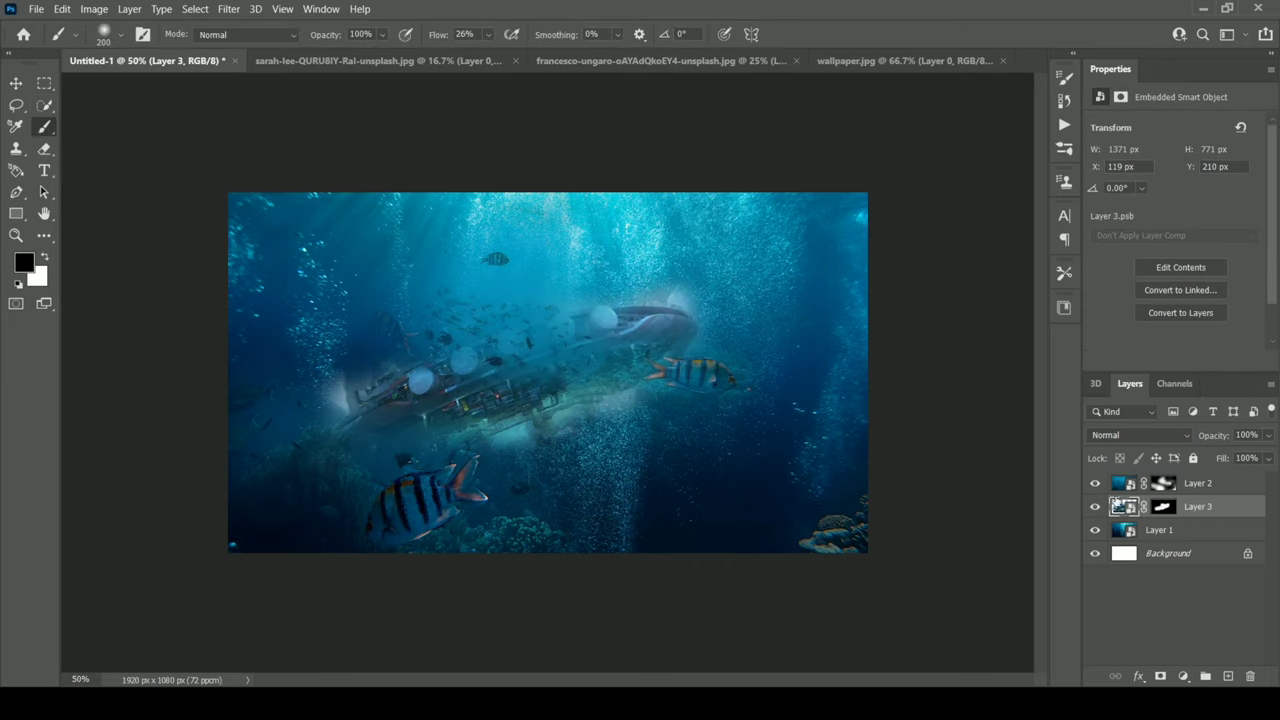
Paint the fish layer's mask to clear haze off the ship's portholes, upper structure and left end.
left_click(1162, 506)
mouse_move(420, 375)
left_mouse_down()
mouse_move(525, 348)
mouse_move(440, 365)
left_mouse_up()
key("alt+bracketright")
key("x")
key("alt+bracketleft")
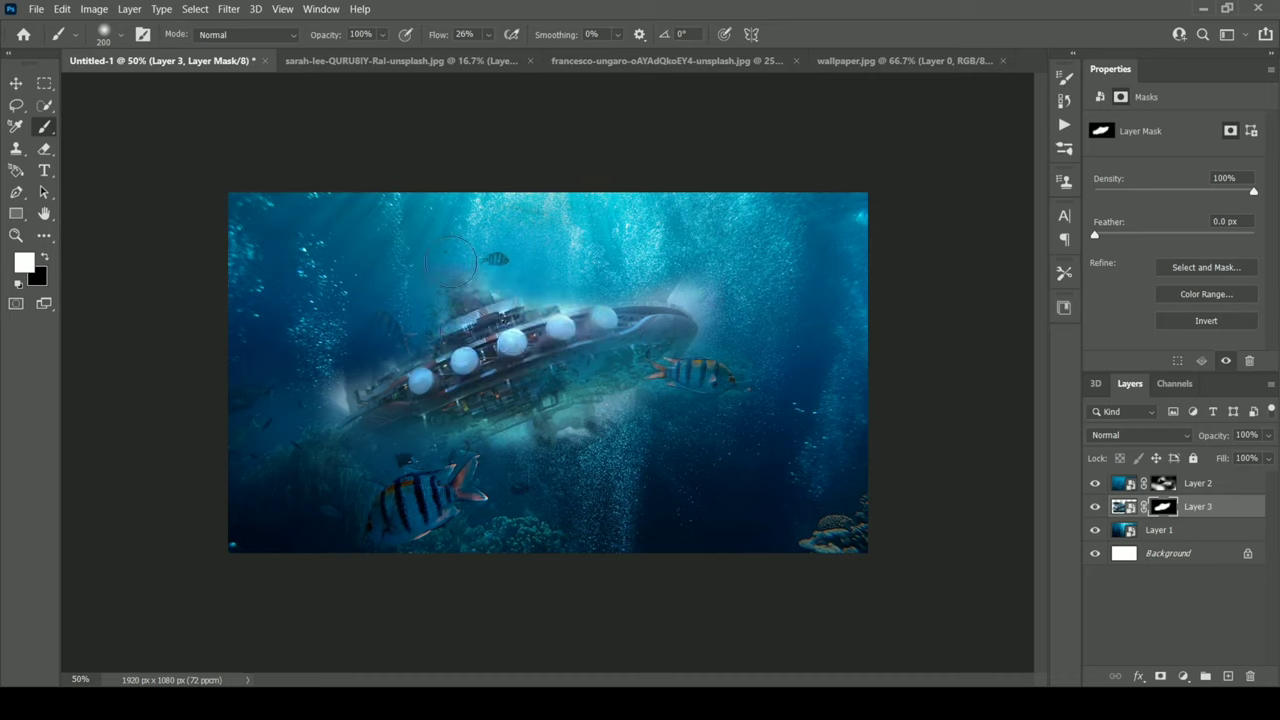
key("x")
left_click_drag(450, 262, 432, 300)
key("x")
key("x")
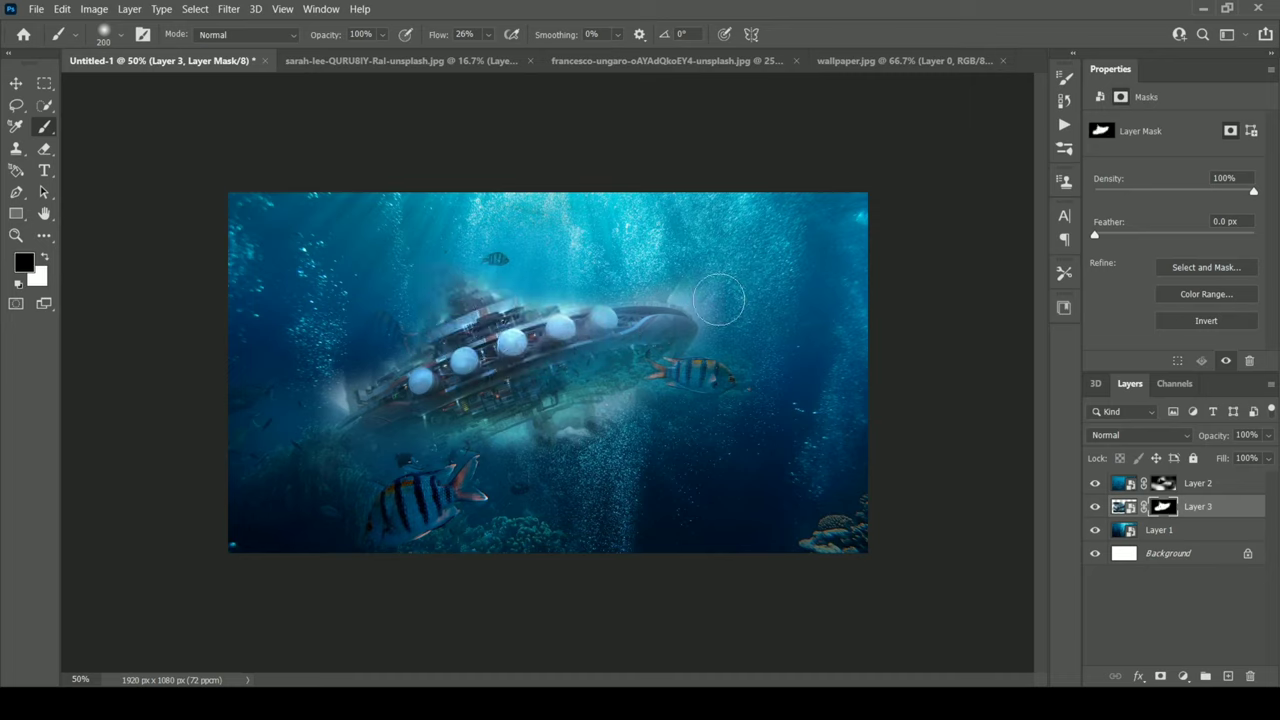
key("ctrl+minus")
key("ctrl+minus")
key("ctrl+plus")
key("ctrl+plus")
left_click_drag(333, 385, 386, 320)
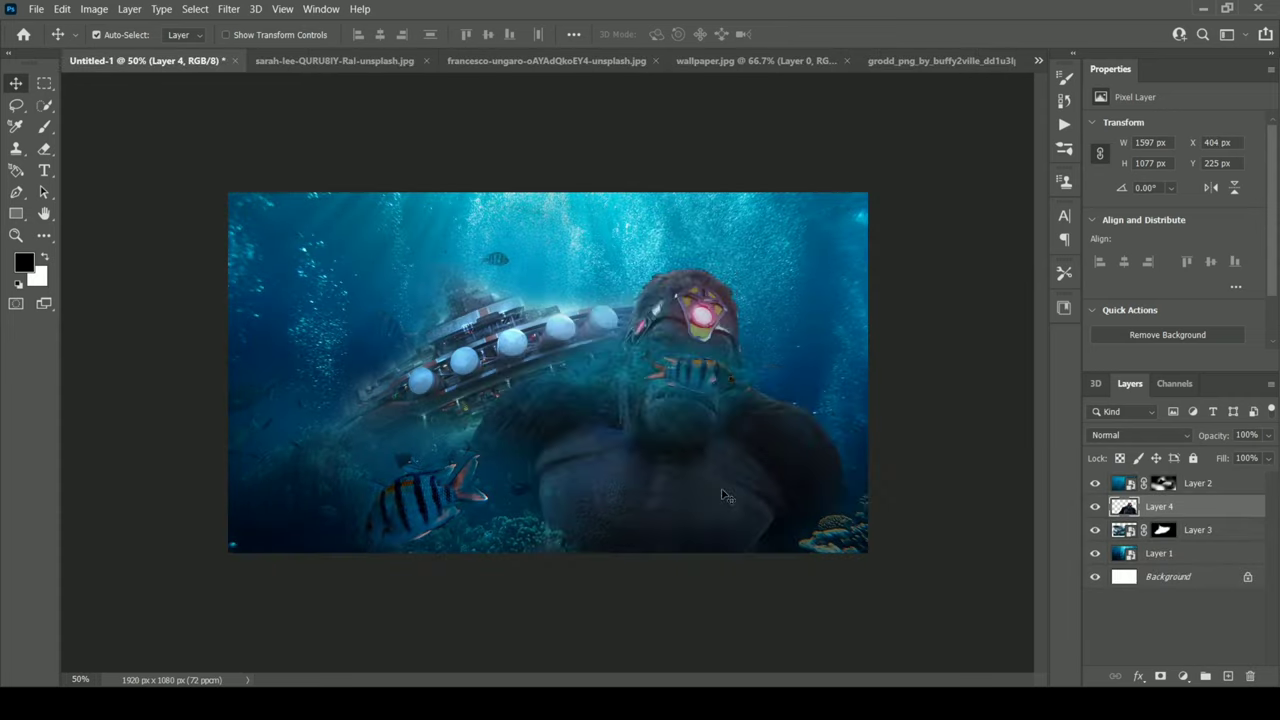
Add the gorilla as Layer 4, scaled to 1263×852 px at the right.
left_click_drag(1160, 506, 1170, 480)
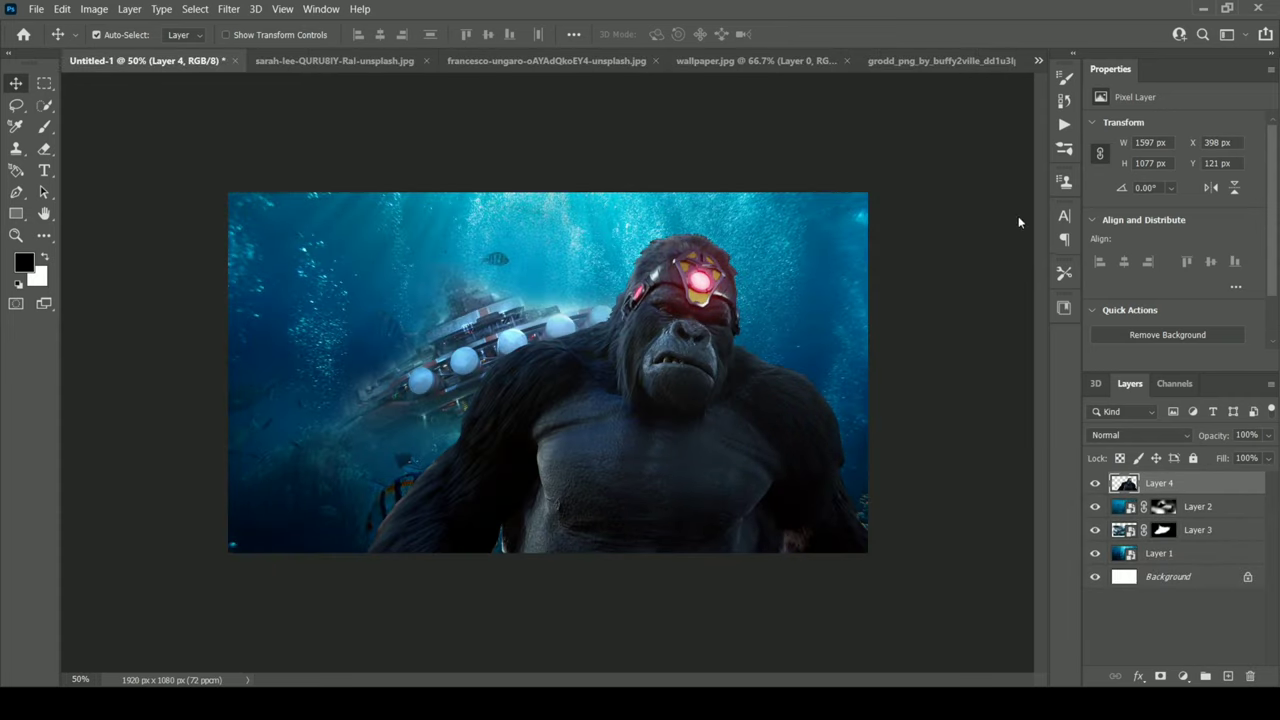
key("ctrl+t")
left_click_drag(814, 543, 894, 486)
key("Return")
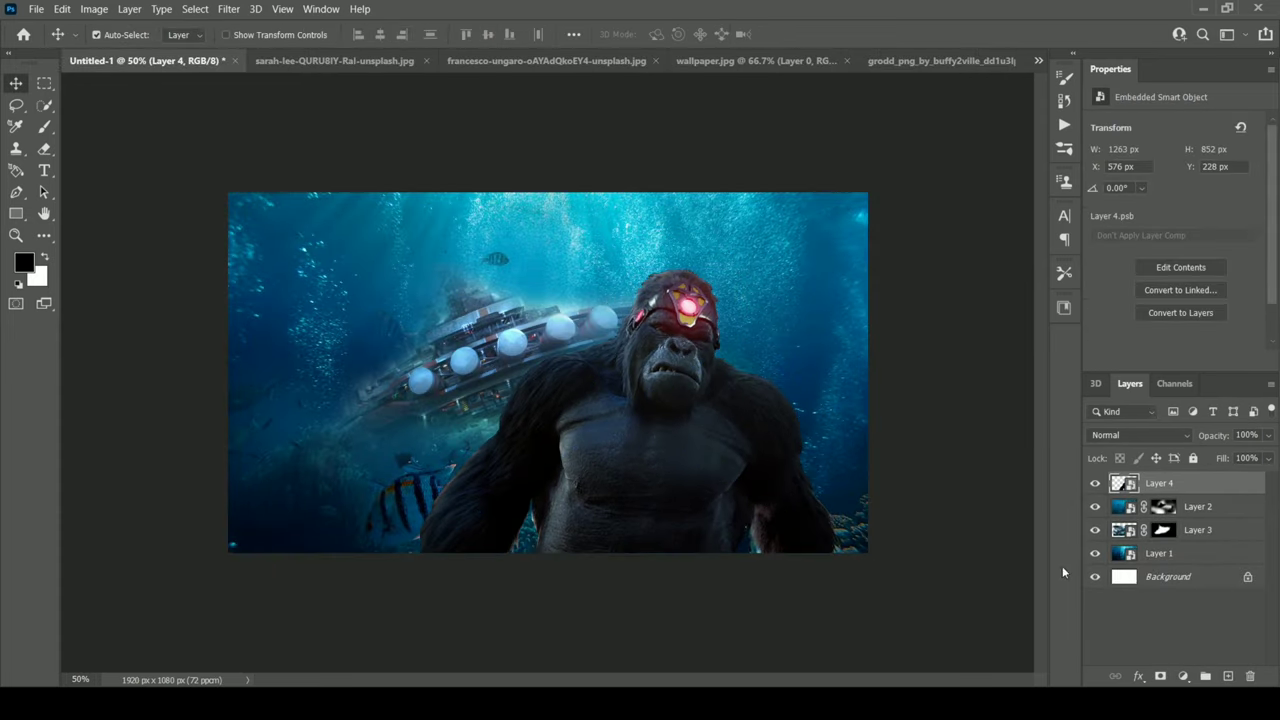
Select the spaceship layer's mask with the Brush tool ready to paint.
left_click(1163, 529)
key("b")
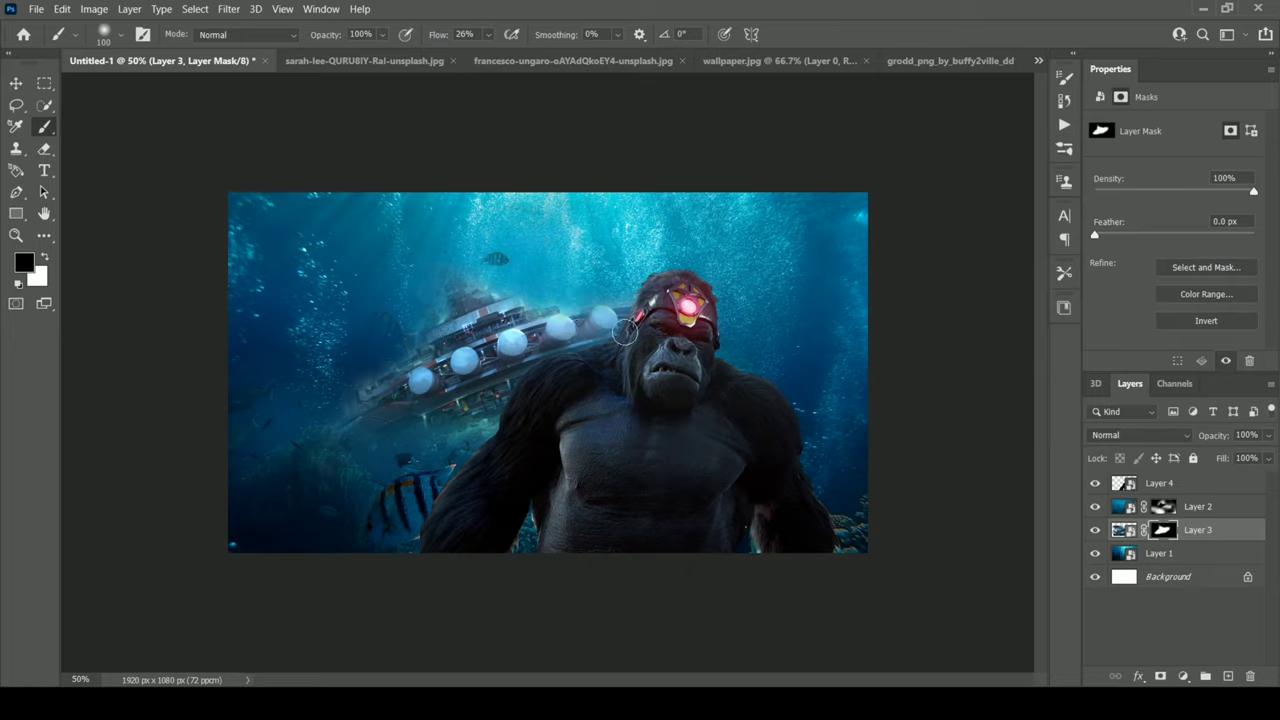
key("x")
key("x")
key("x")
key("x")
key("x")
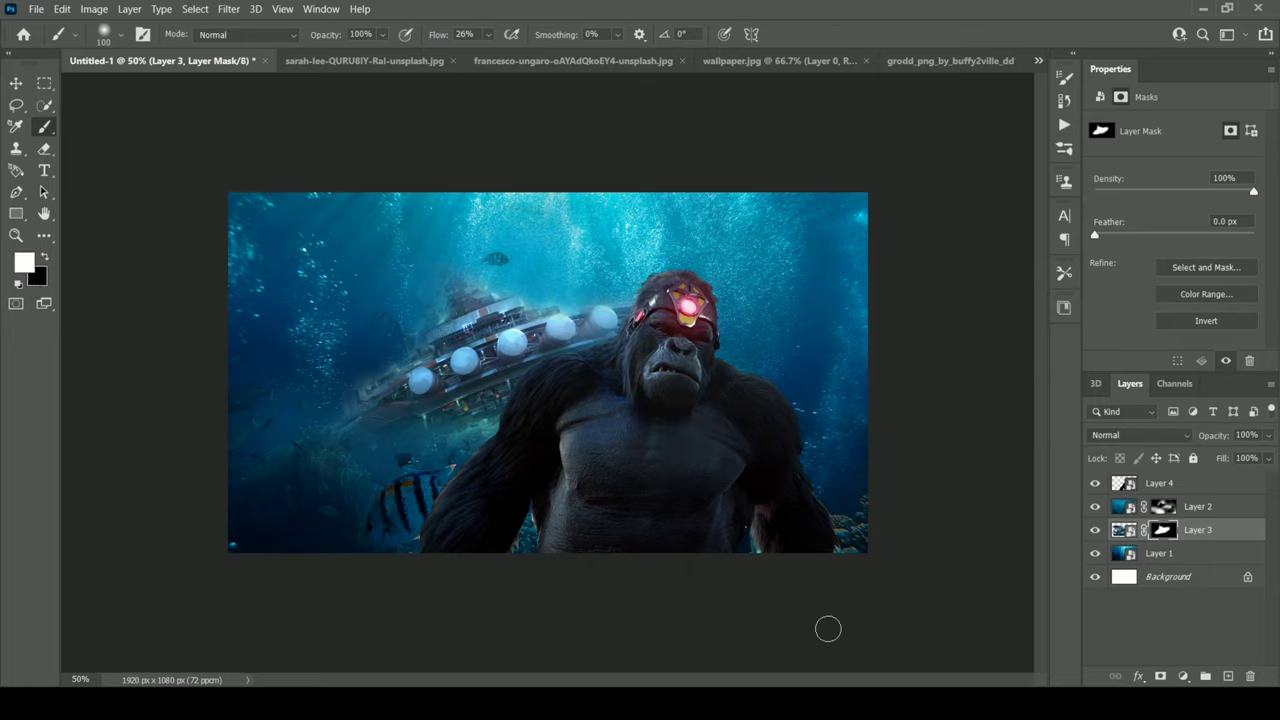
Add a clipped +2.69 Exposure adjustment to the gorilla, painting brightness onto its headband at 34% opacity.
left_click(1190, 483)
left_click(1183, 676)
left_click(1186, 477)
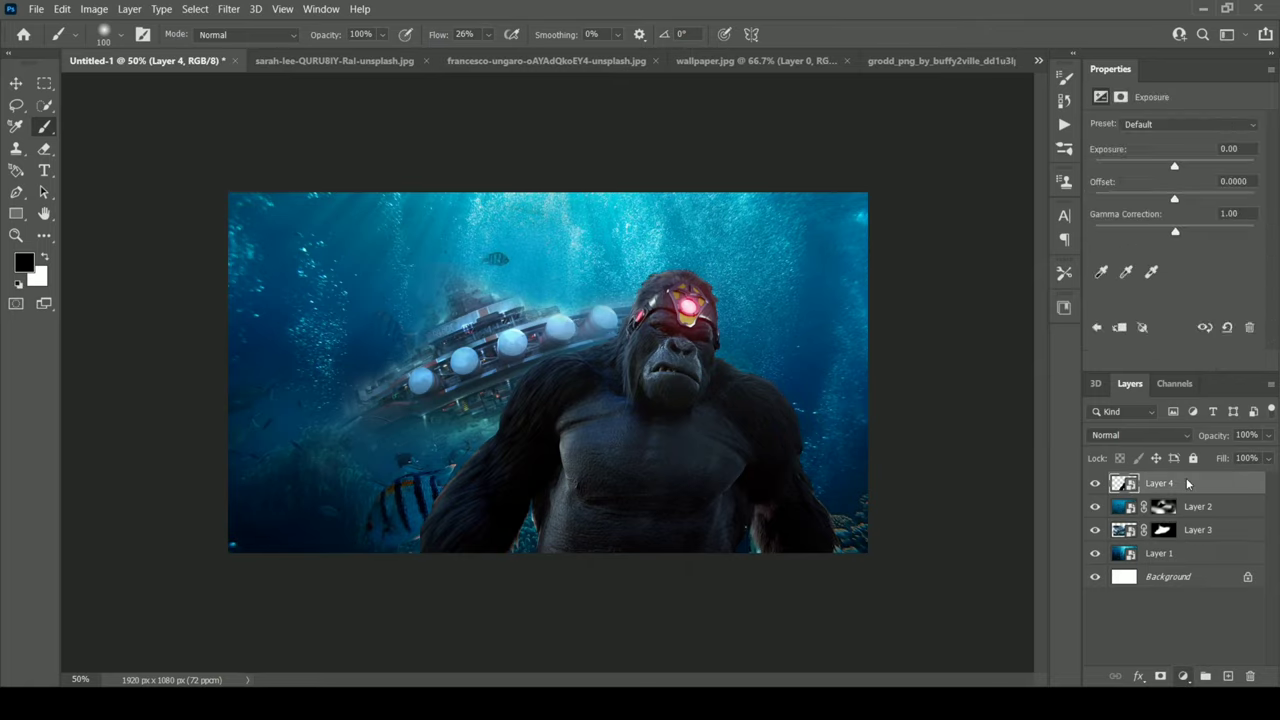
key("ctrl+alt+g")
left_click_drag(1174, 166, 1206, 166)
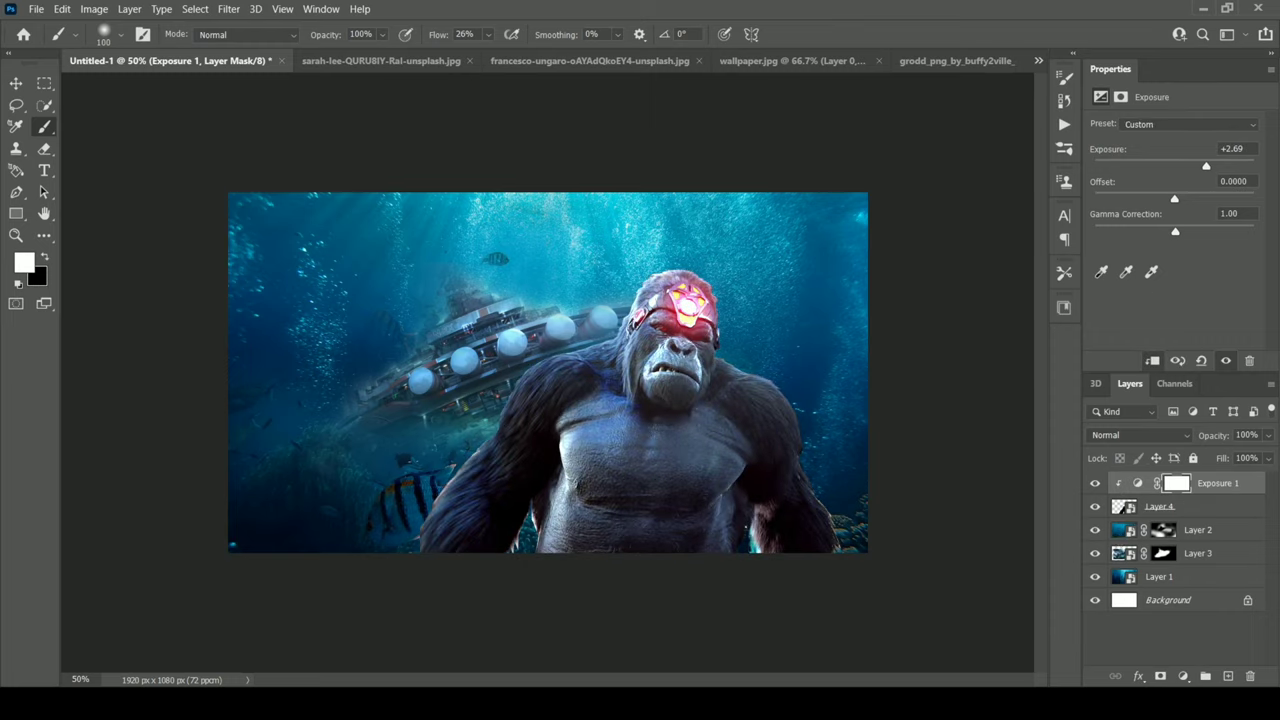
left_click_drag(645, 320, 700, 290)
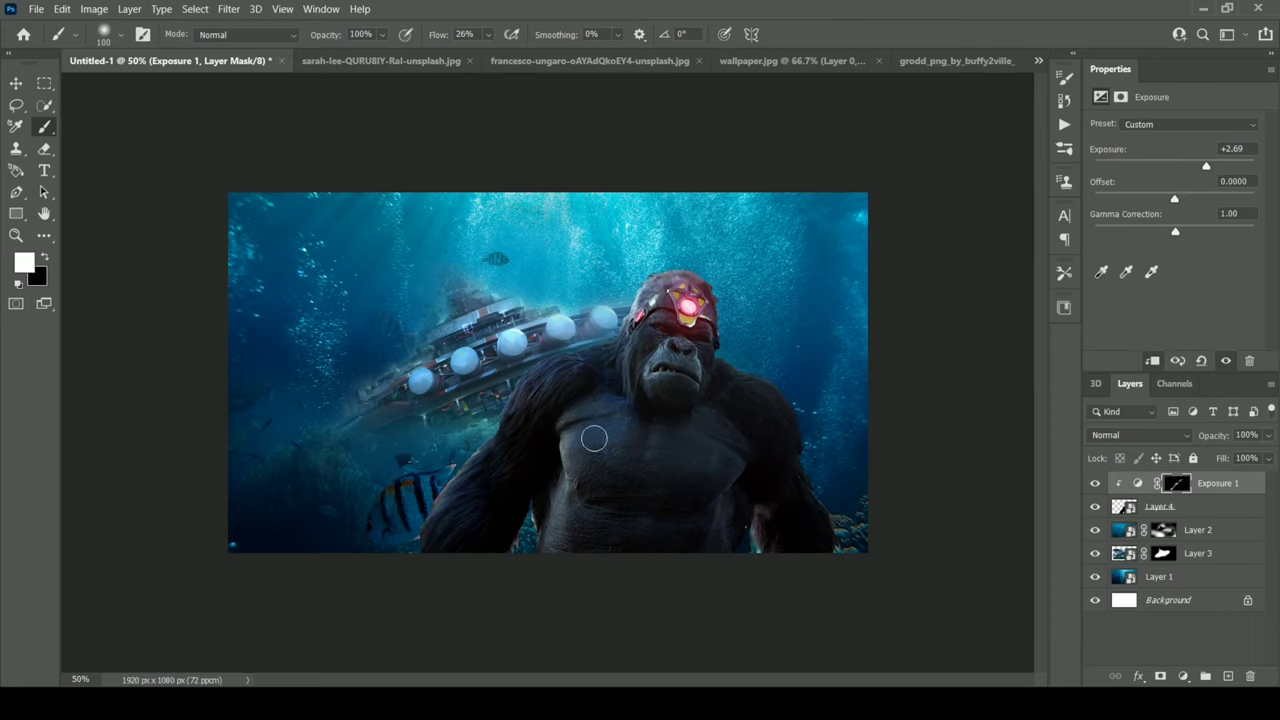
key("3")
key("4")
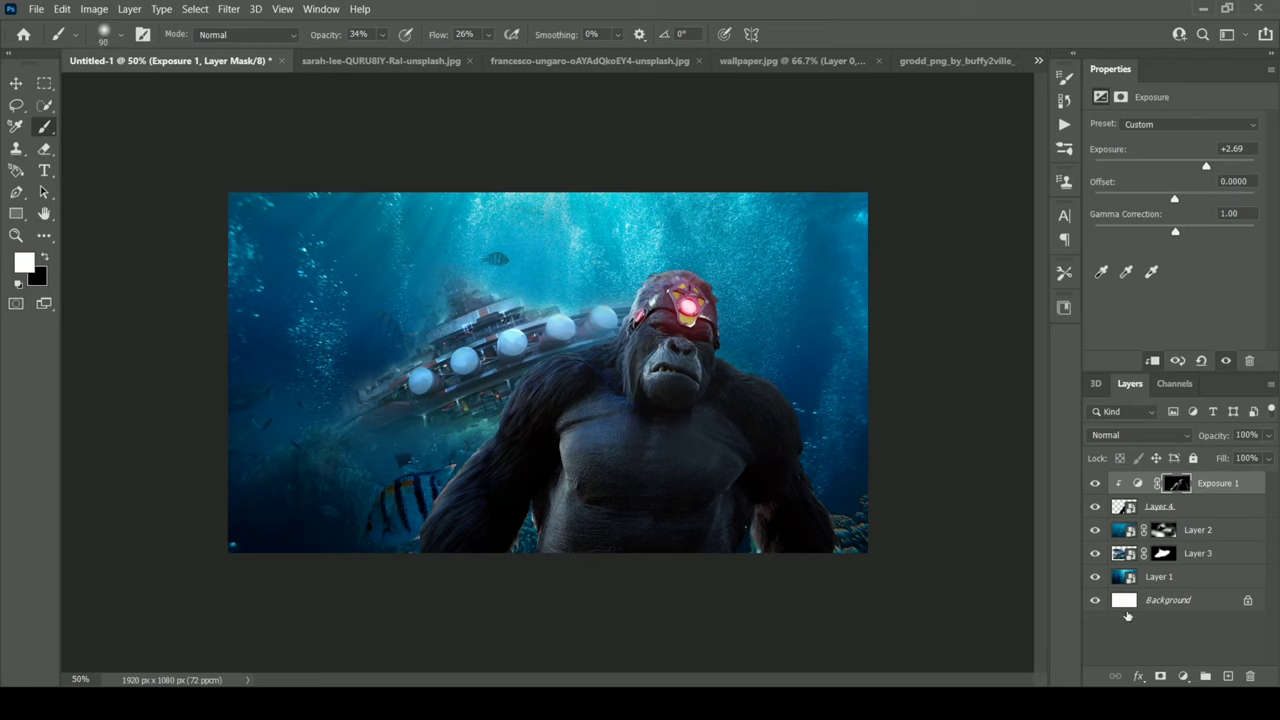
Add a Hue/Saturation adjustment with hue set to −2 above the exposure.
left_click(1183, 676)
left_click(1005, 483)
mouse_move(1174, 187)
left_mouse_down()
mouse_move(1142, 190)
mouse_move(1173, 190)
left_mouse_up()
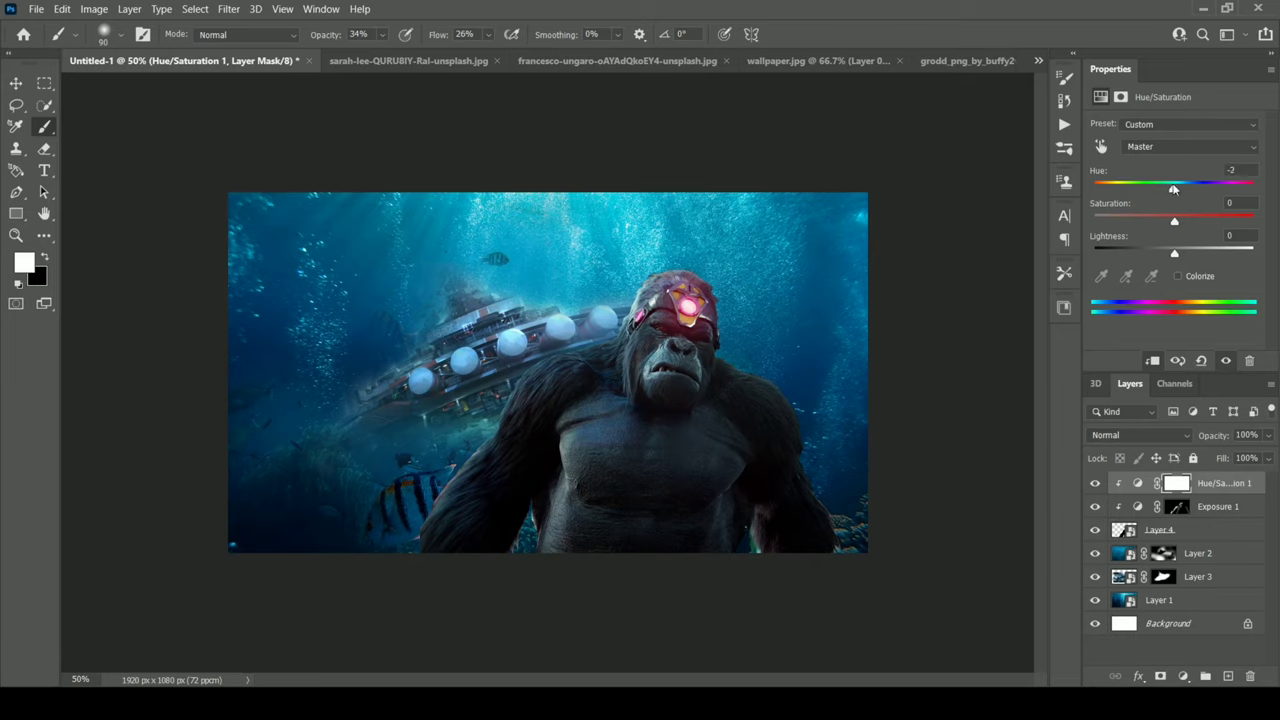
Add a new Layer 5 clipped to the gorilla and sample a cyan from the water.
key("ctrl+shift+alt+n")
key("x")
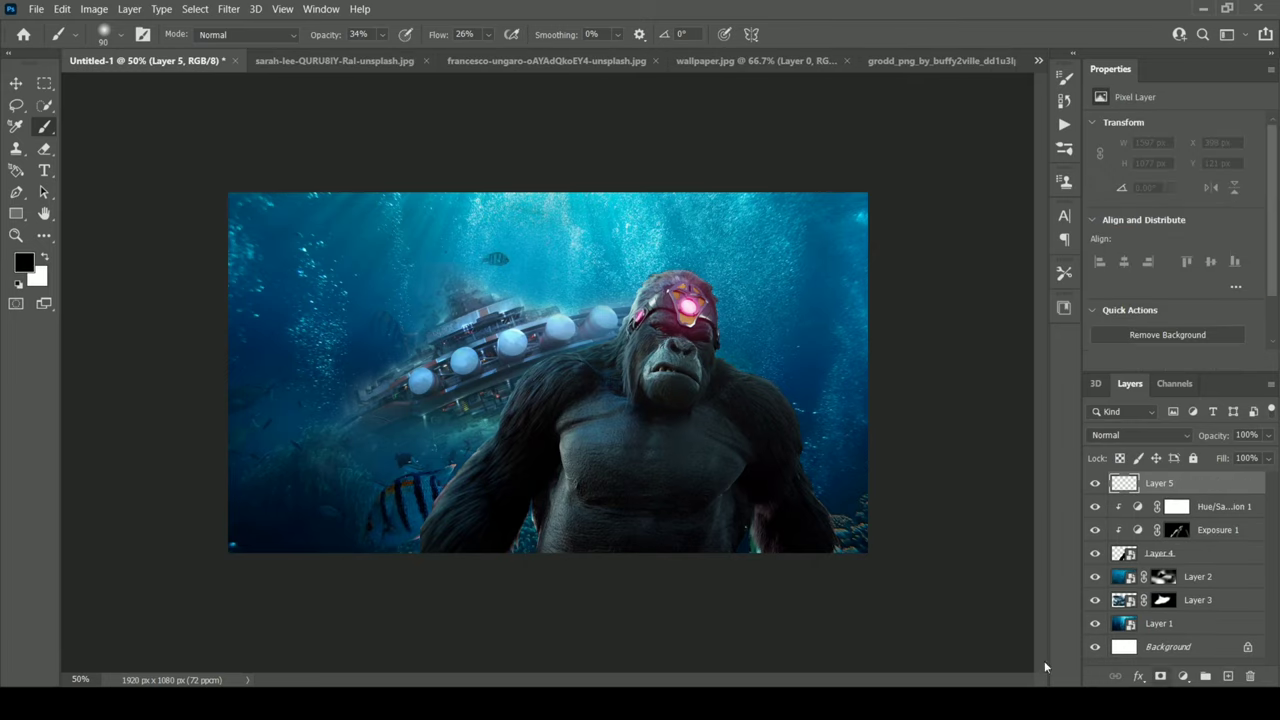
key("ctrl+alt+g")
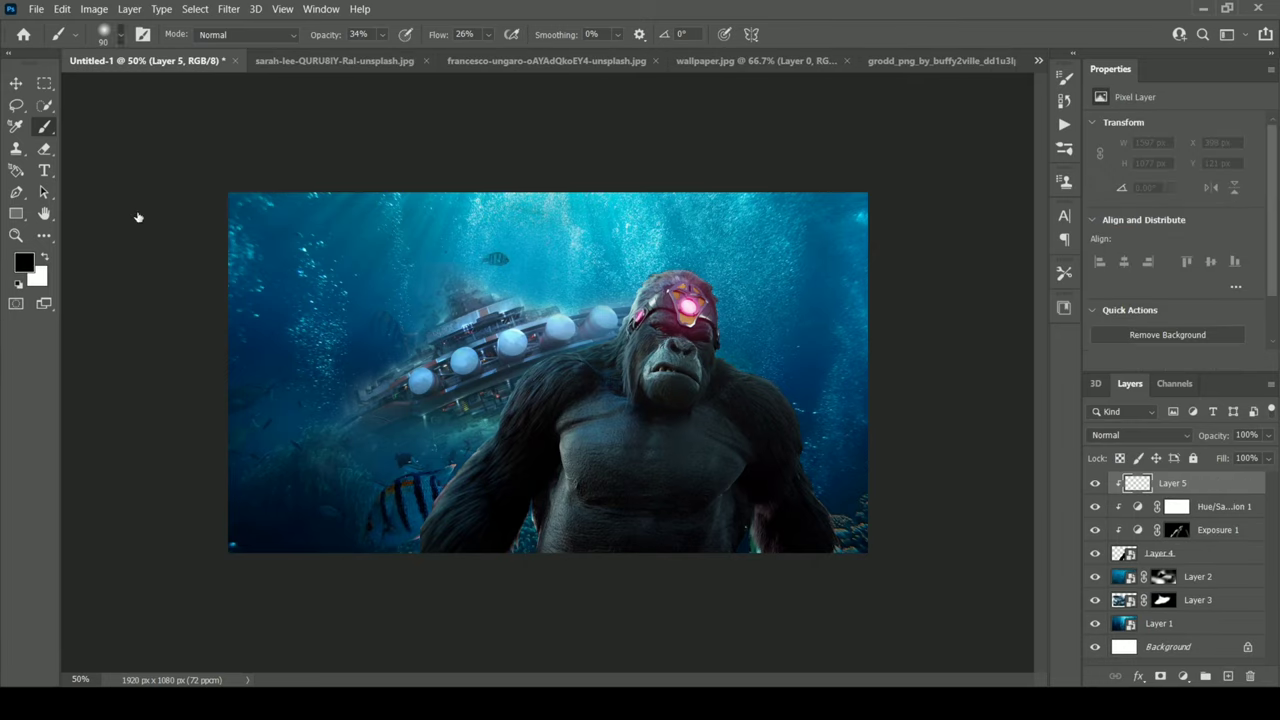
key("i")
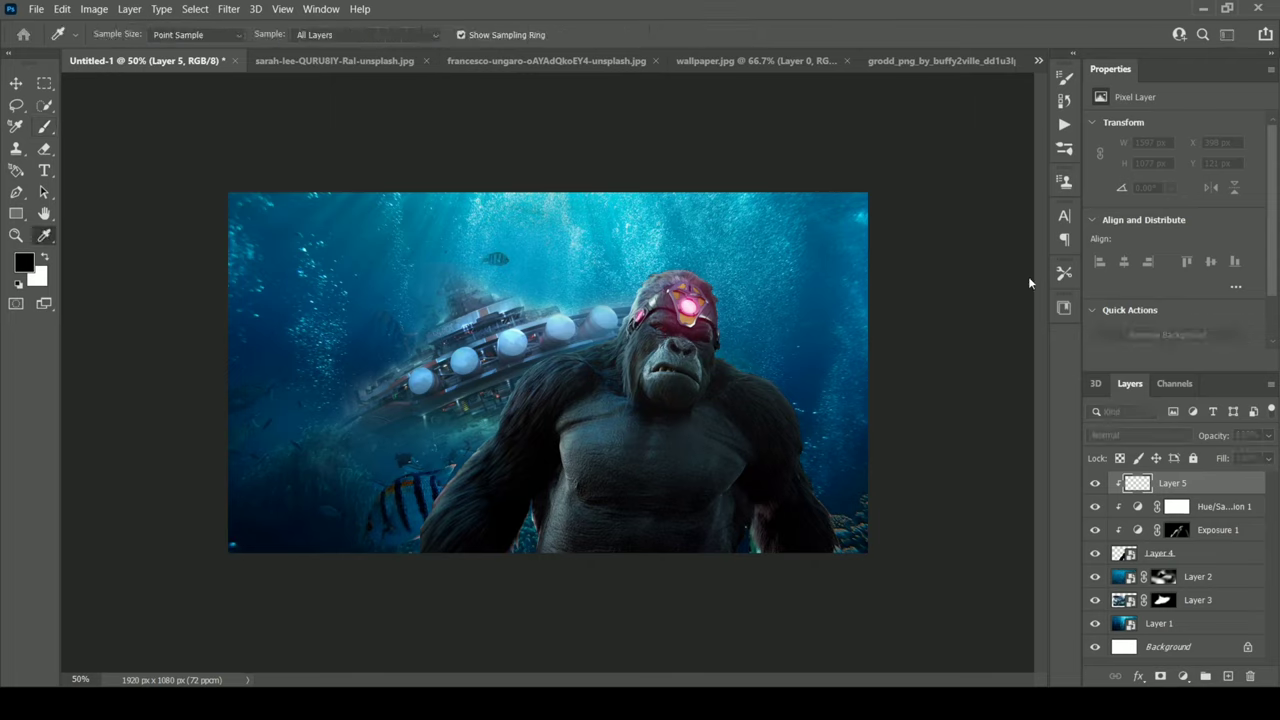
mouse_move(690, 368)
left_mouse_down()
mouse_move(760, 430)
mouse_move(829, 528)
mouse_move(445, 487)
left_mouse_up()
Paint faint cyan on the gorilla's lower body at 18% opacity, 11% flow, then add a hide-all mask.
key("b")
key("1")
key("8")
key("shift+1")
key("shift+1")
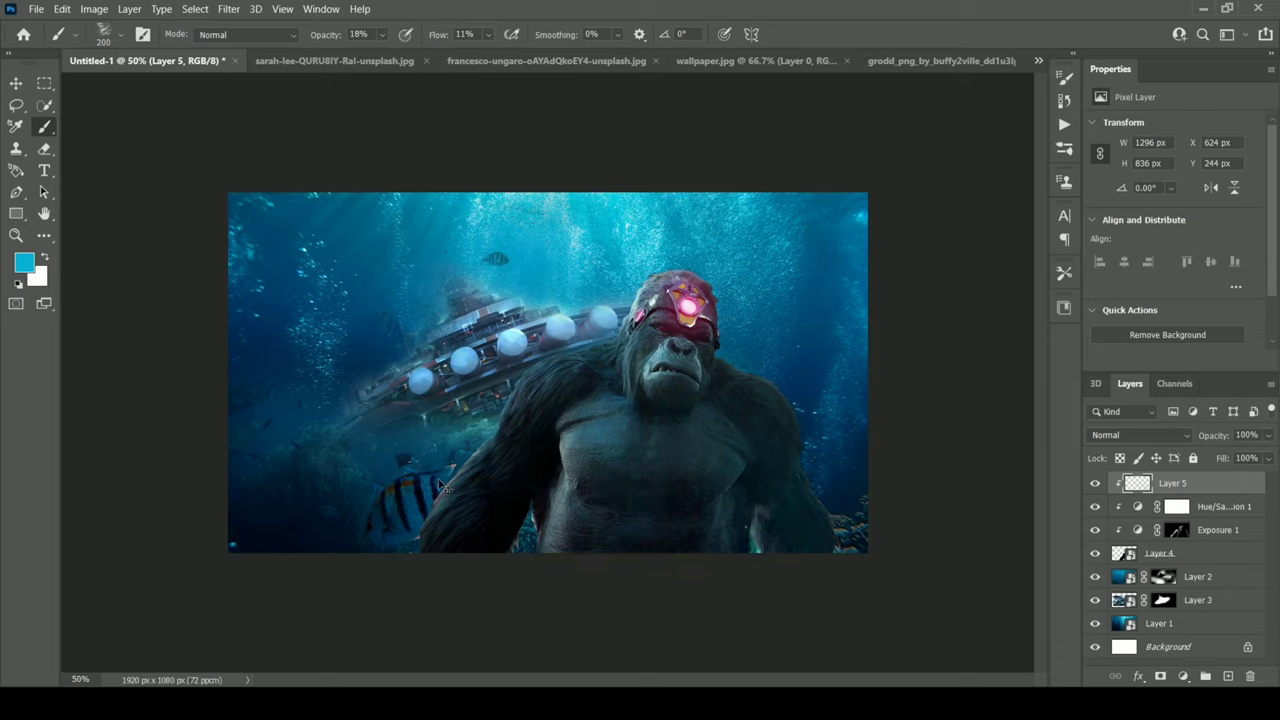
left_click_drag(694, 529, 538, 540)
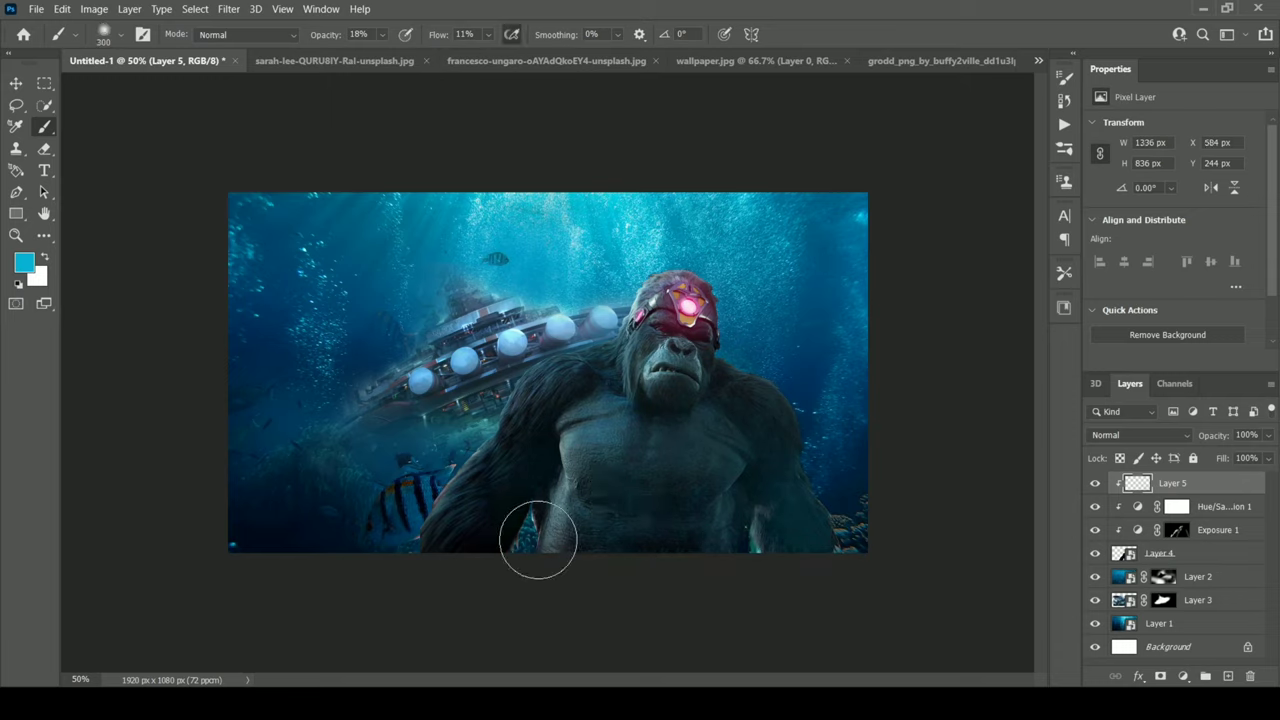
left_click(1160, 676, "alt")
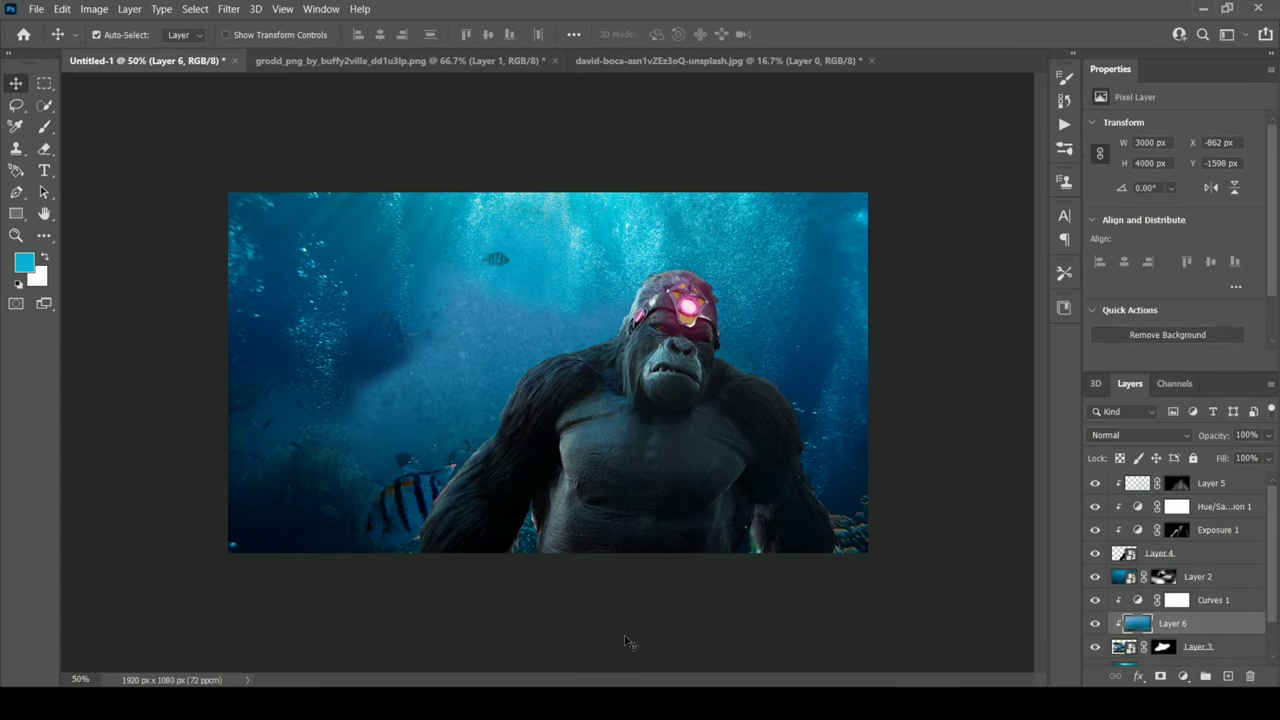
Move the seabed photo to the top of the stack and shrink it to about 35%.
left_click(1094, 625)
left_click_drag(1164, 627, 1164, 480)
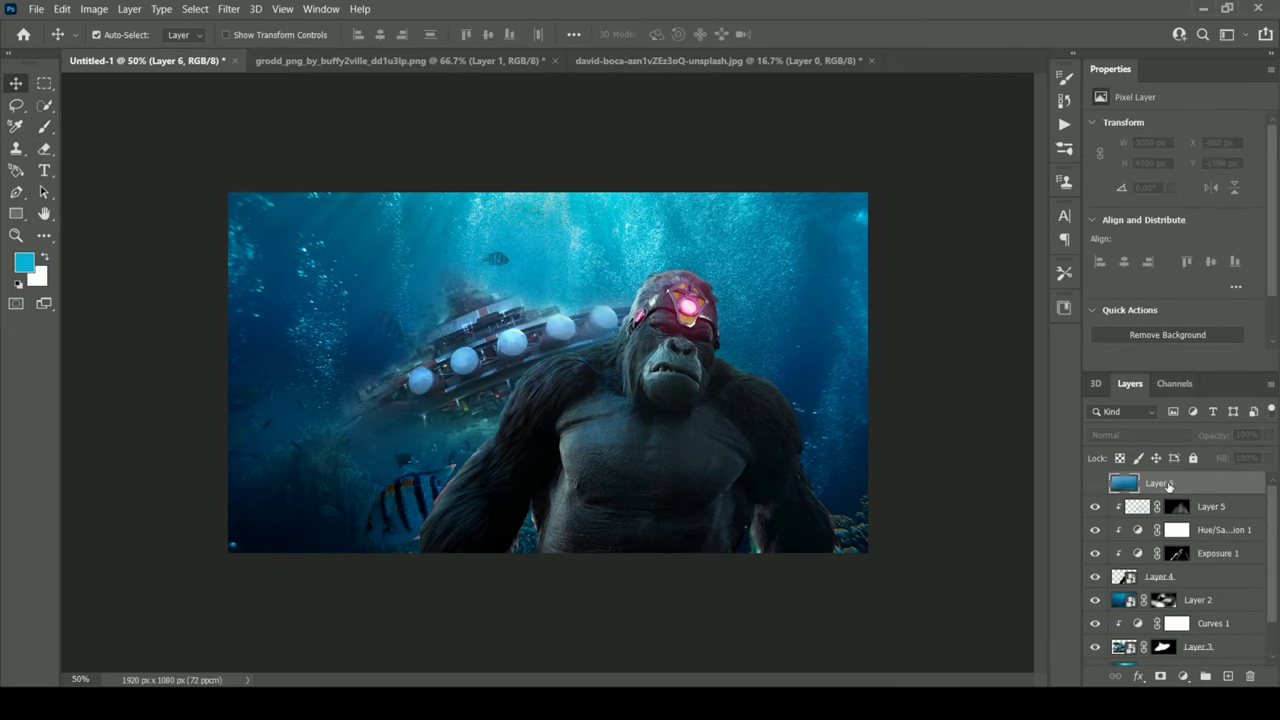
left_click(1094, 483)
key("ctrl+t")
left_click_drag(840, 400, 462, 500)
key("Return")
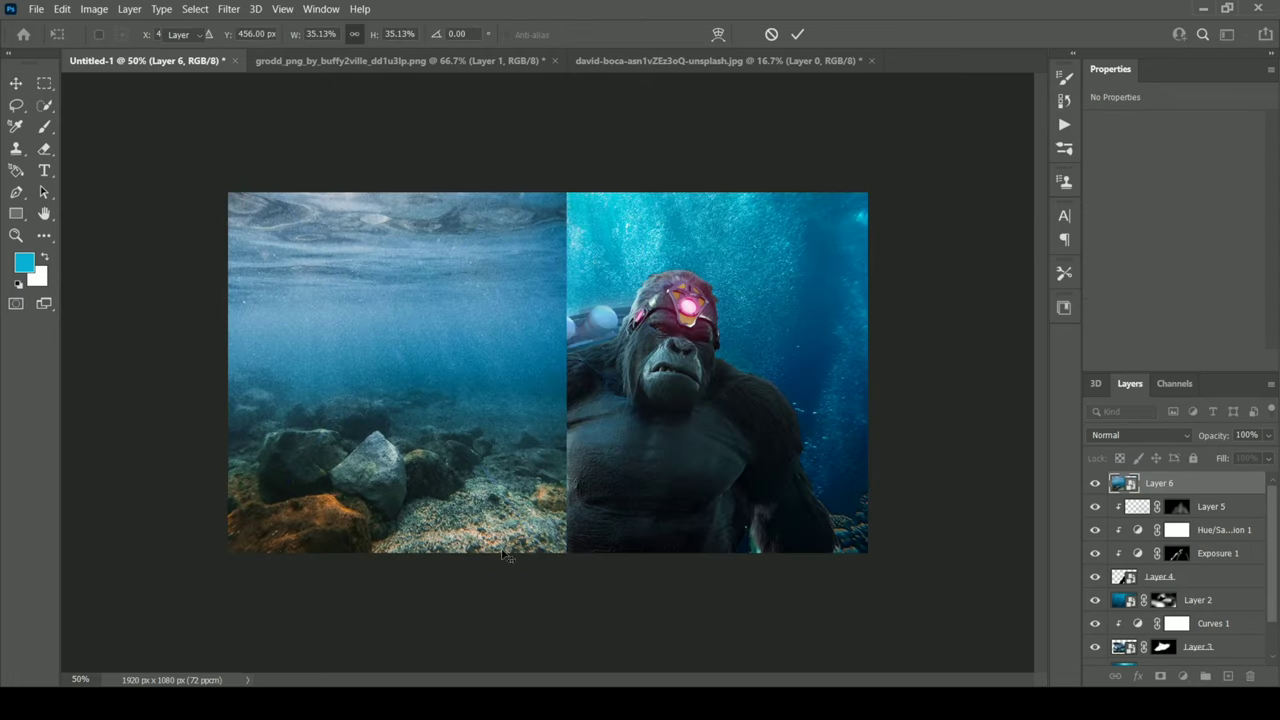
Mask the seabed photo, reveal rocks lower-left with a 400 px white brush, and place it below Layer 2.
left_click(1160, 676, "alt")
key("b")
key("x")
key("bracketright")
key("bracketright")
key("bracketright")
mouse_move(339, 464)
left_mouse_down()
mouse_move(297, 531)
mouse_move(251, 566)
mouse_move(395, 553)
left_mouse_up()
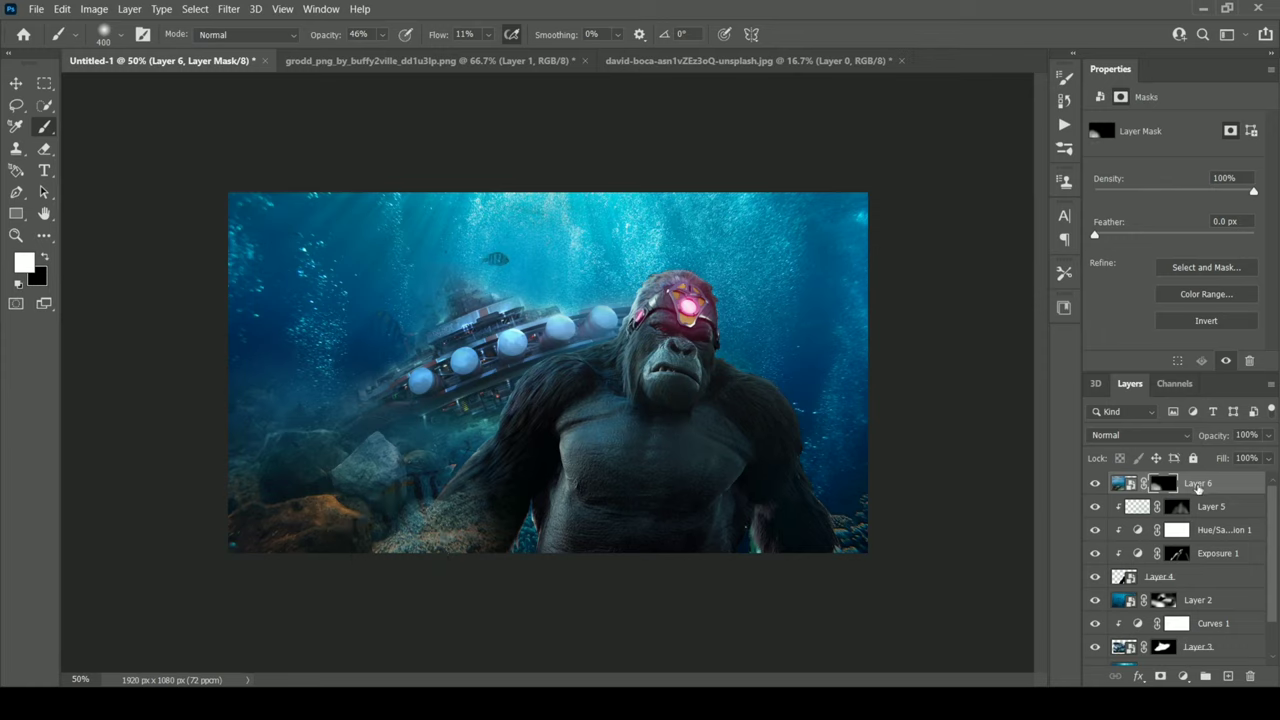
left_click_drag(1195, 483, 1185, 612)
Set black paint at full brush opacity on the seabed photo's mask.
left_click(1162, 600)
key("d")
key("x")
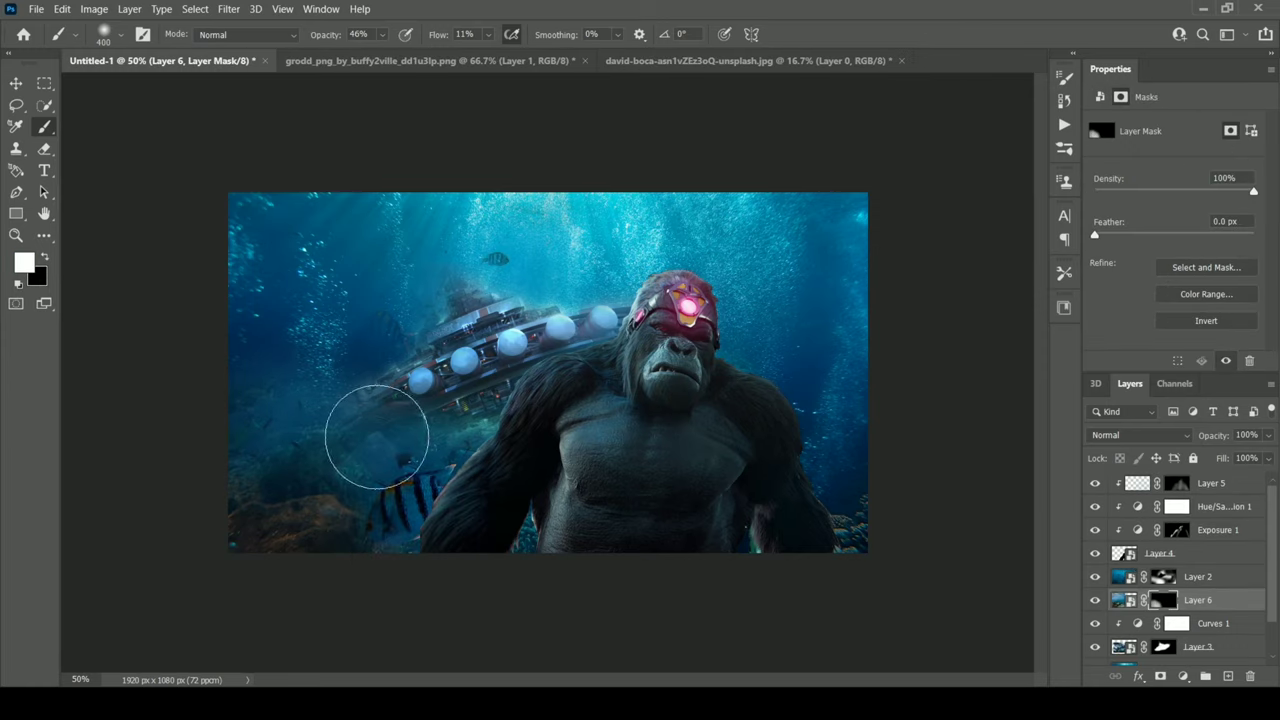
key("0")
key("x")
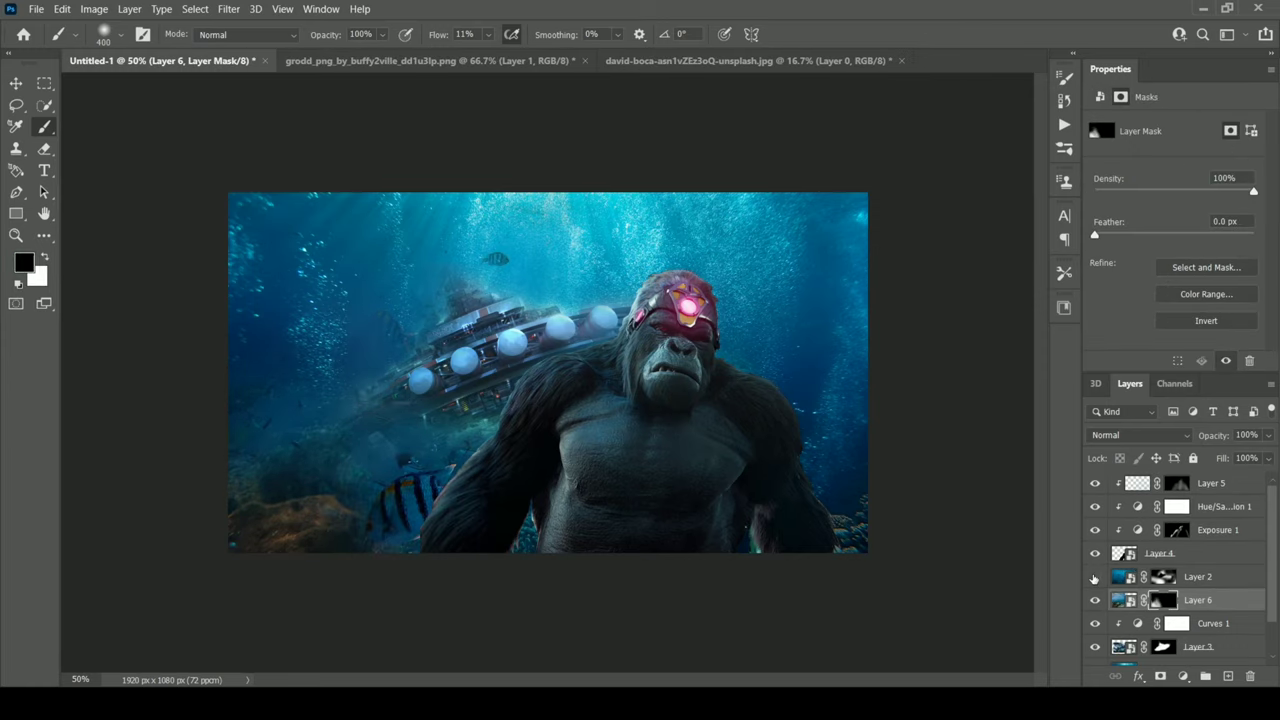
Paint Layer 2's mask with a 175 px brush to uncover the grey rock left of the fish.
left_click(1160, 580, "shift")
left_click(1160, 582, "shift")
left_click(1162, 577)
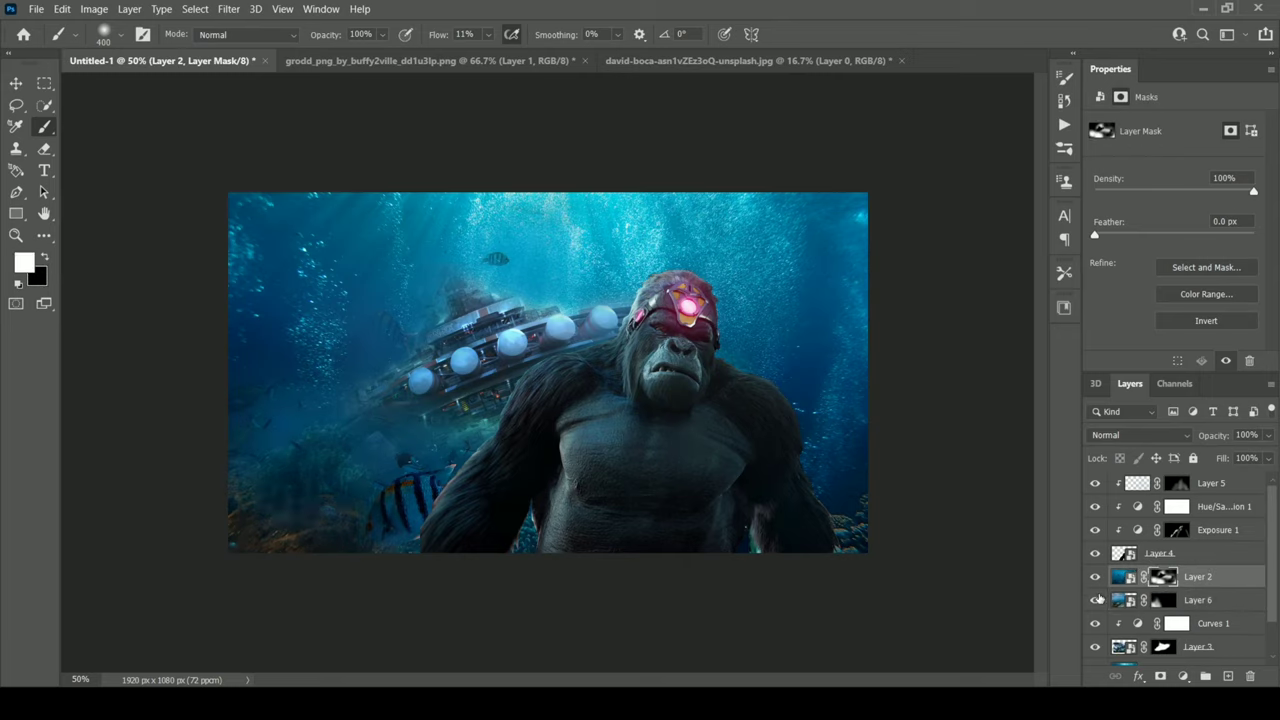
key("bracketleft")
key("bracketleft")
key("bracketleft")
left_click_drag(271, 492, 366, 443)
key("x")
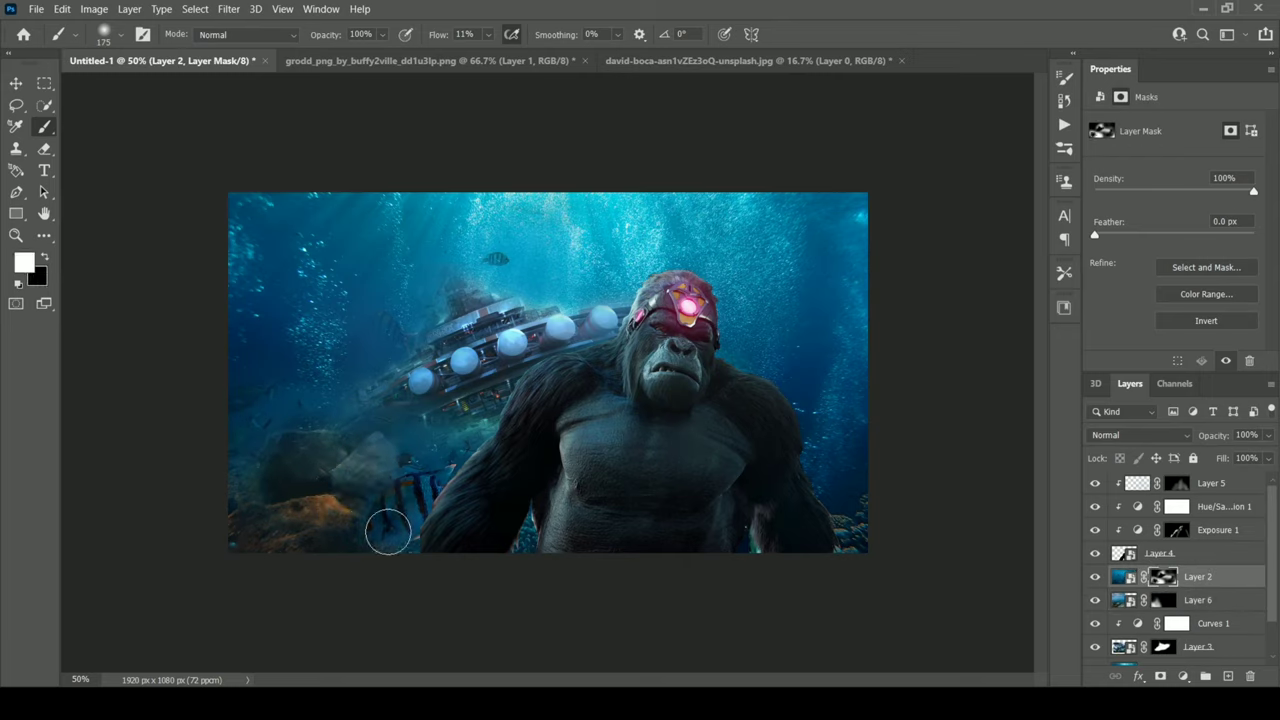
key("x")
left_click_drag(297, 514, 354, 429)
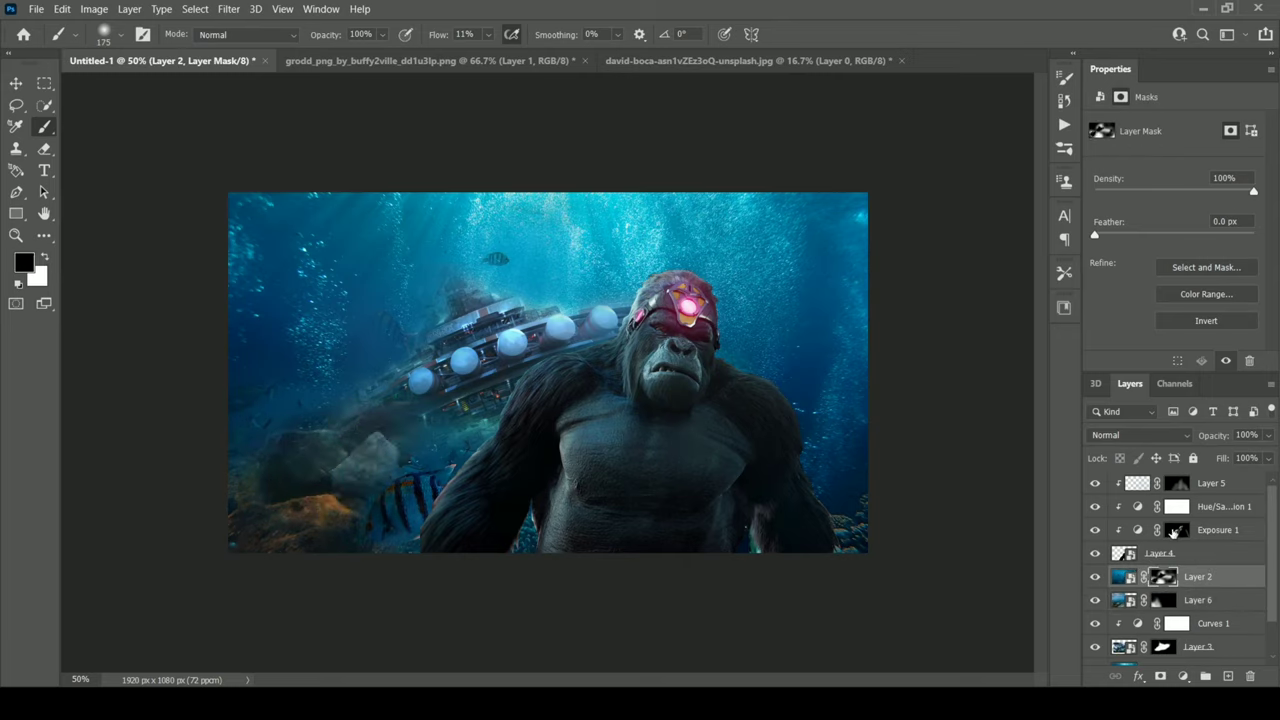
Add a Hue/Saturation adjustment clipped to the rocks with hue +11.
left_click(1162, 646)
key("x")
key("x")
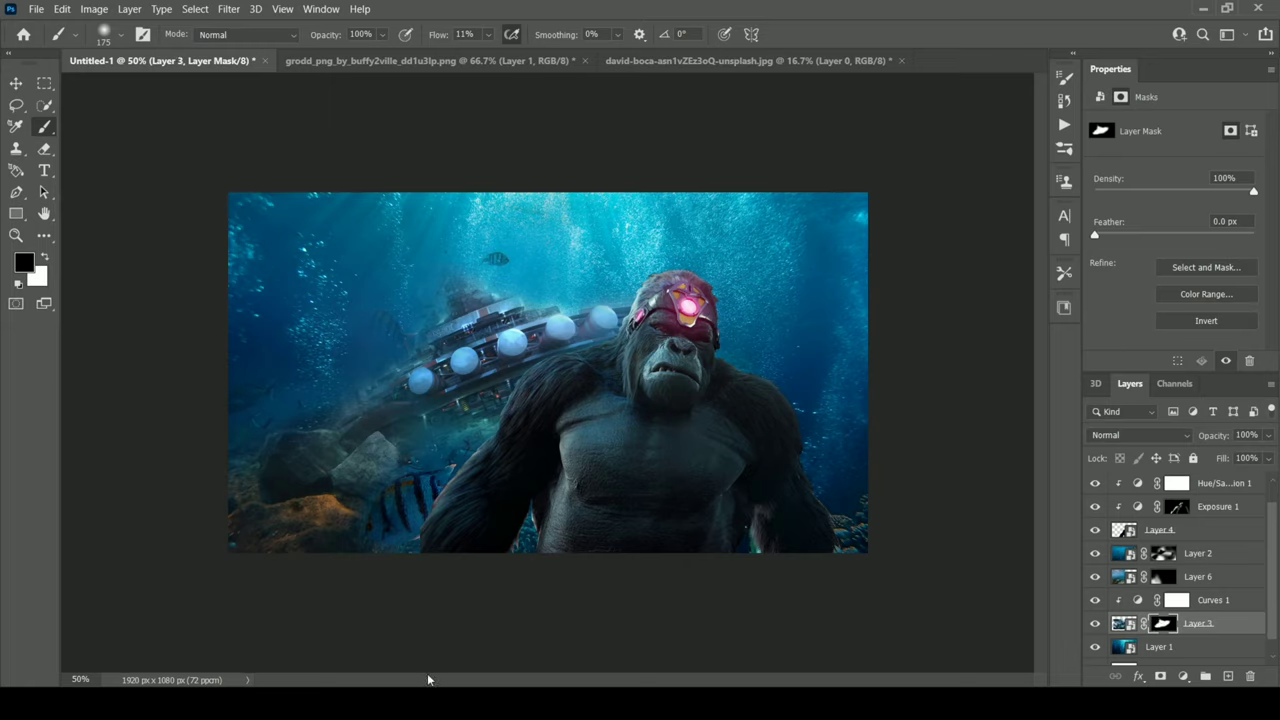
key("alt+bracketright")
key("alt+bracketright")
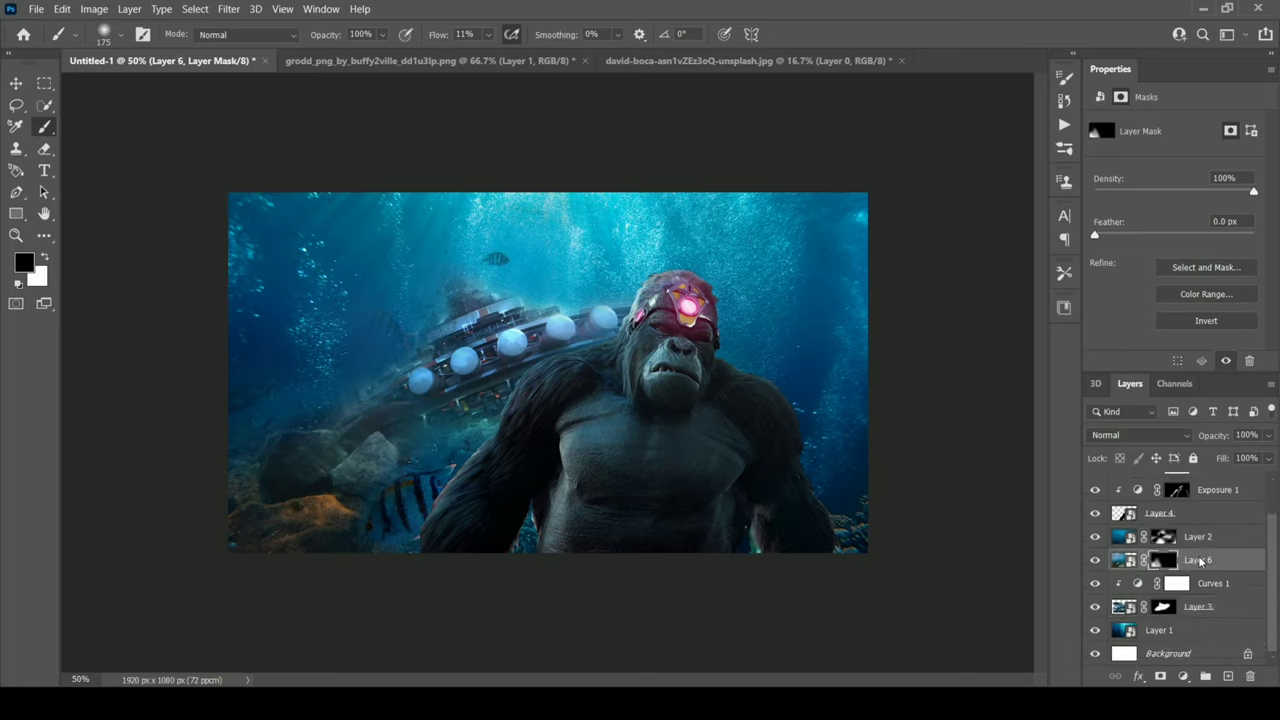
left_click(1183, 676)
key("ctrl+alt+g")
mouse_move(1174, 188)
left_mouse_down()
mouse_move(1194, 189)
mouse_move(1128, 170)
left_mouse_up()
Add a clipped Color Balance adjustment to the rocks and fade part of the lower-left rocks on the mask.
left_click(1183, 676)
key("ctrl+alt+g")
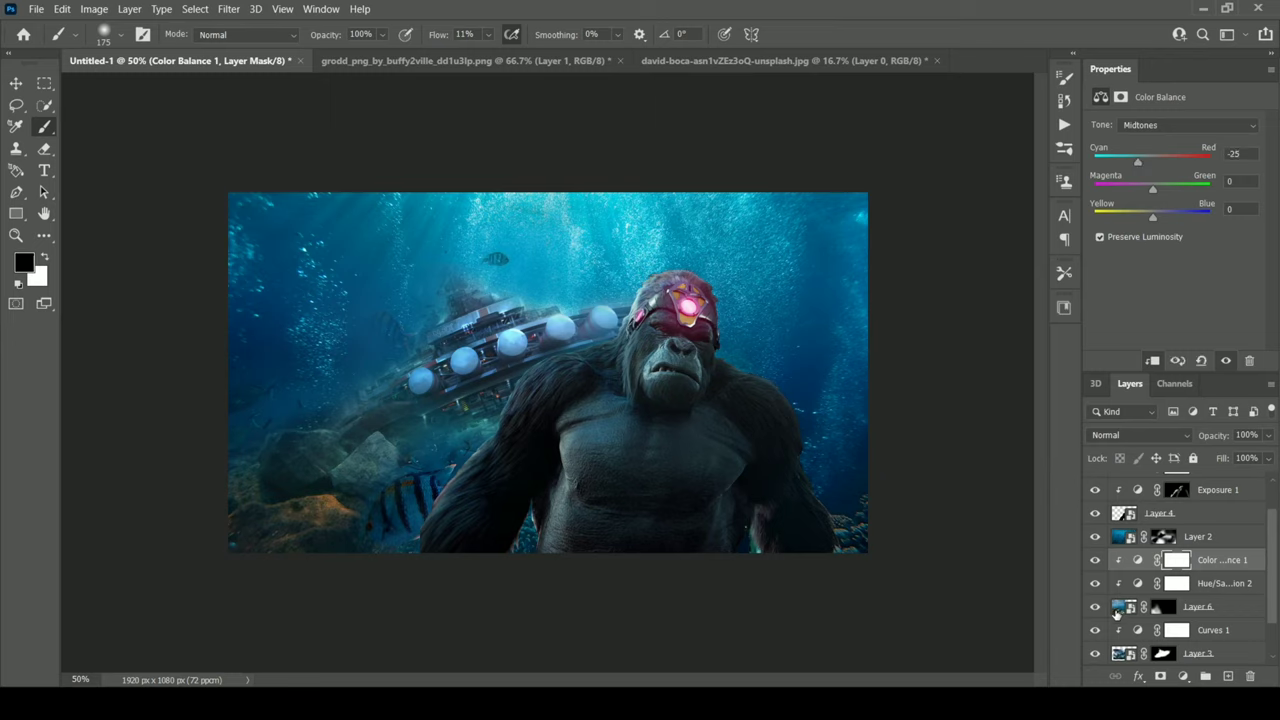
left_click(1160, 607)
left_click_drag(314, 523, 316, 498)
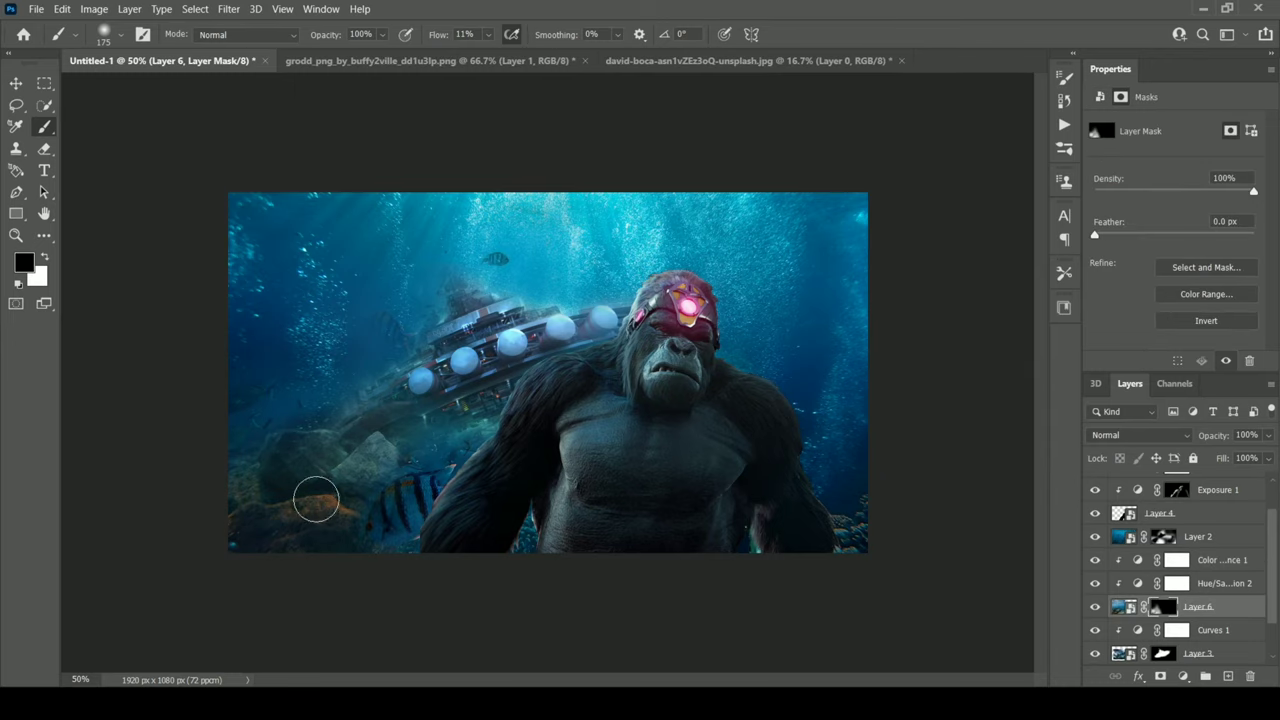
key("x")
key("x")
key("x")
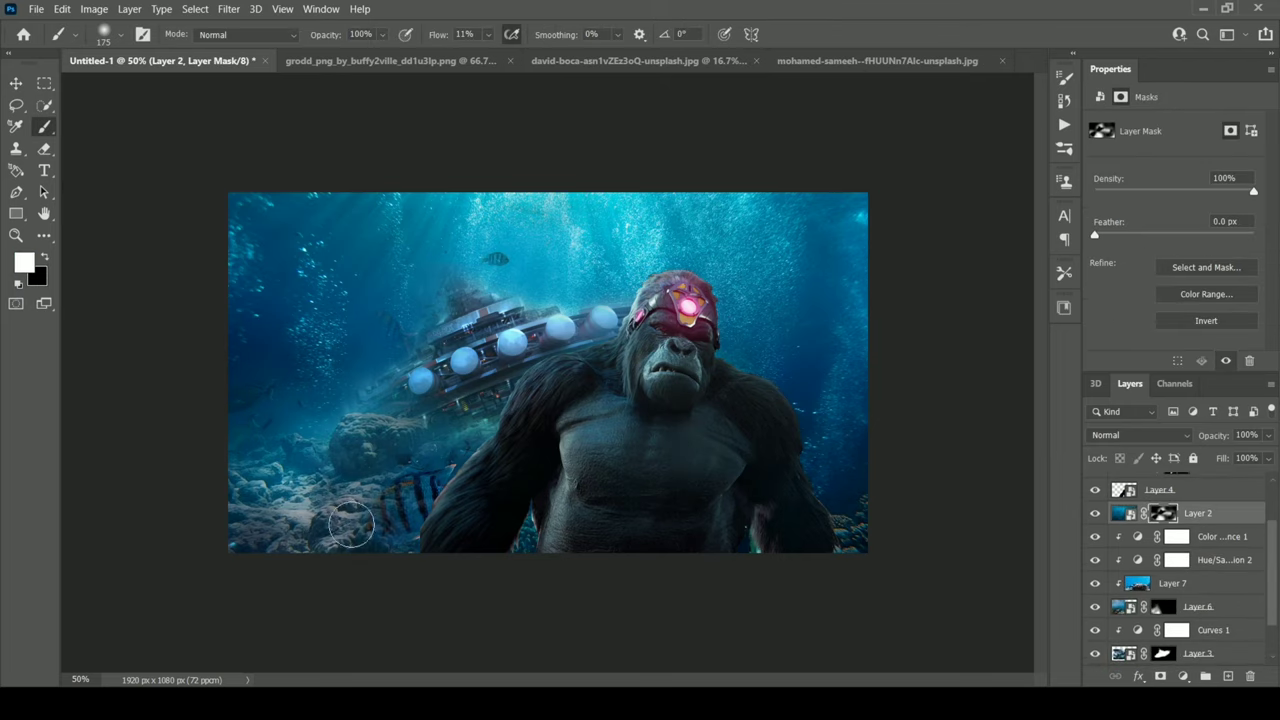
Select the seabed photo's layer mask in the Layers panel.
left_click(1163, 607)
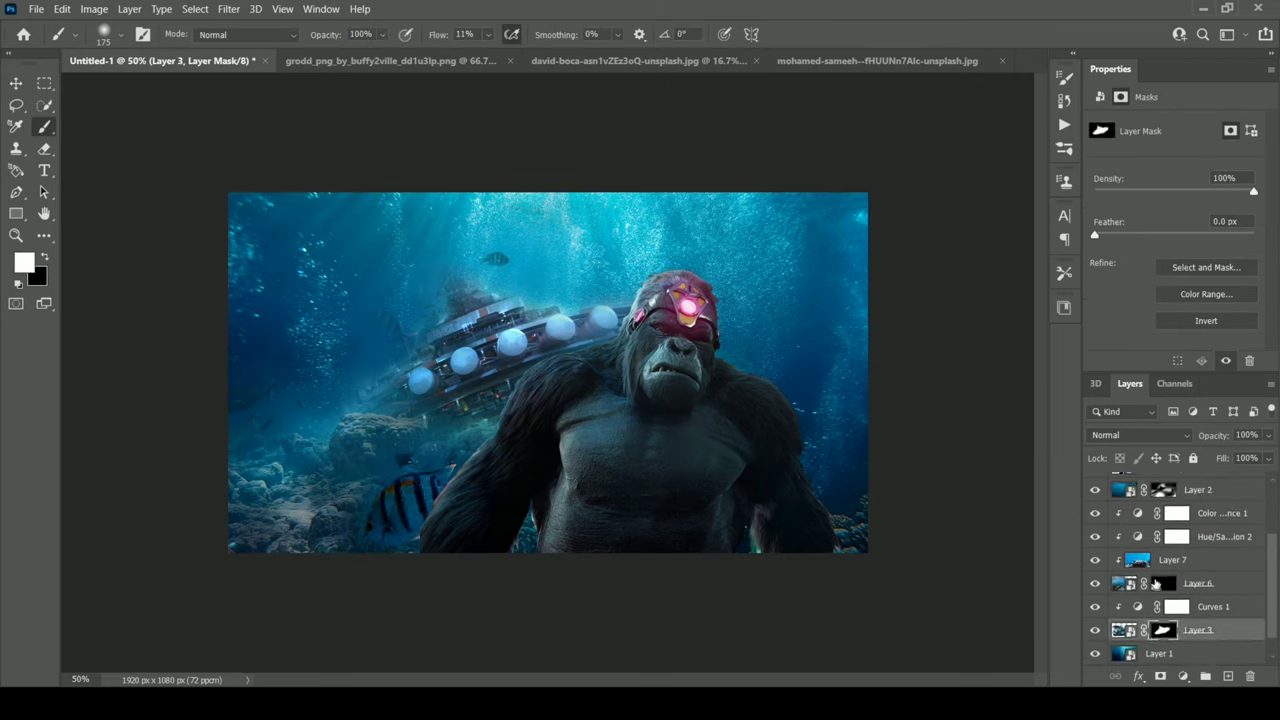
scroll(1180, 600, "down", 1)
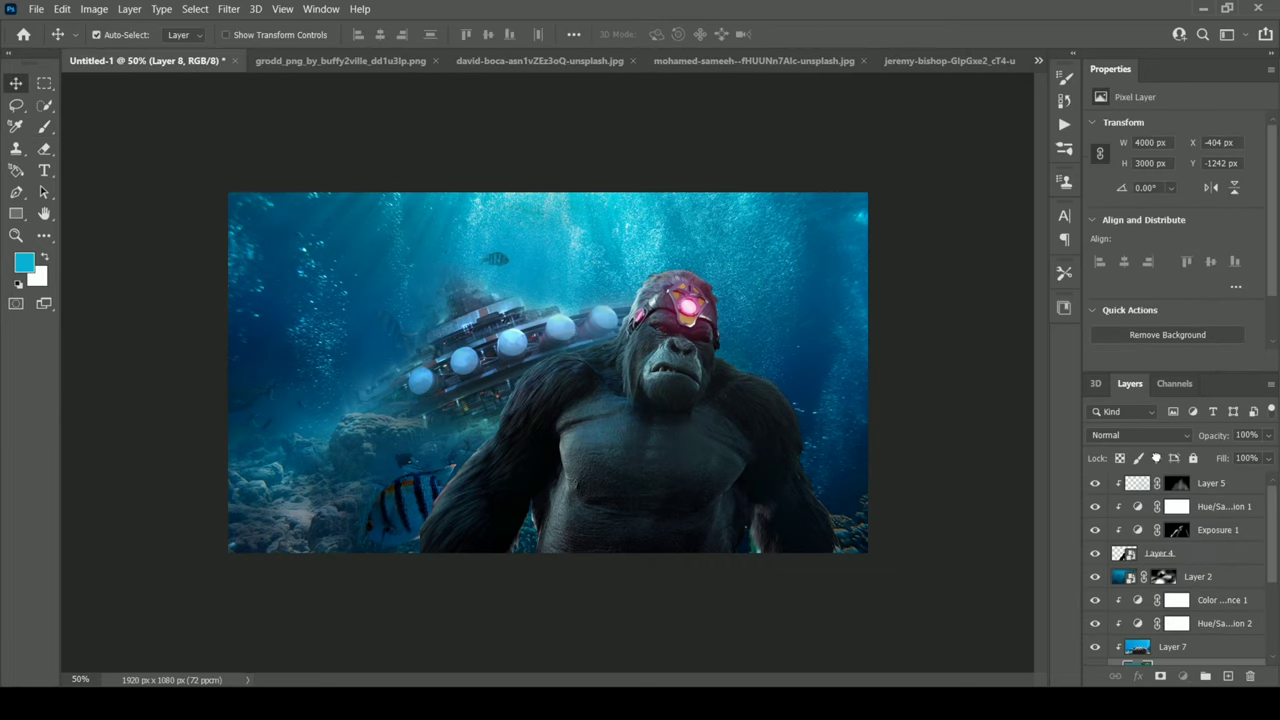
Move the turtle water photo to the top, shrink it into the upper left, and set it to Overlay.
left_click_drag(1185, 648, 1162, 485)
key("ctrl+t")
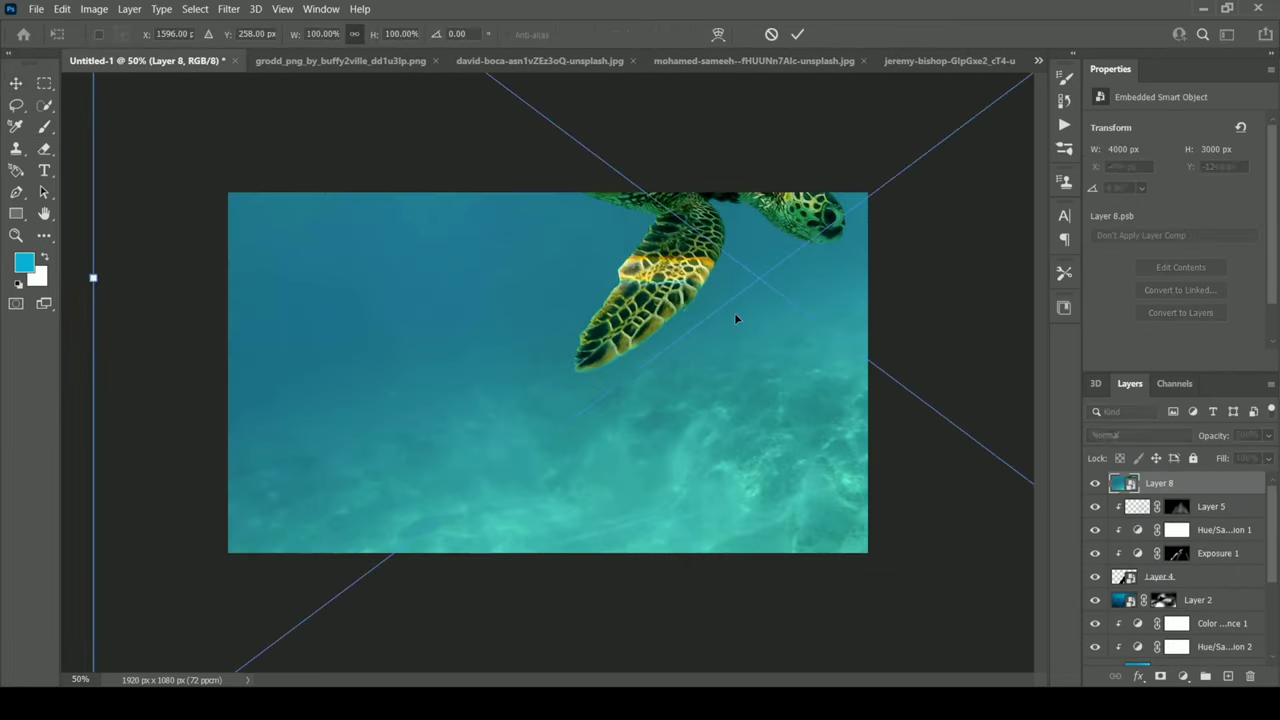
key("ctrl+minus")
left_click_drag(925, 310, 484, 323)
key("Return")
key("ctrl+0")
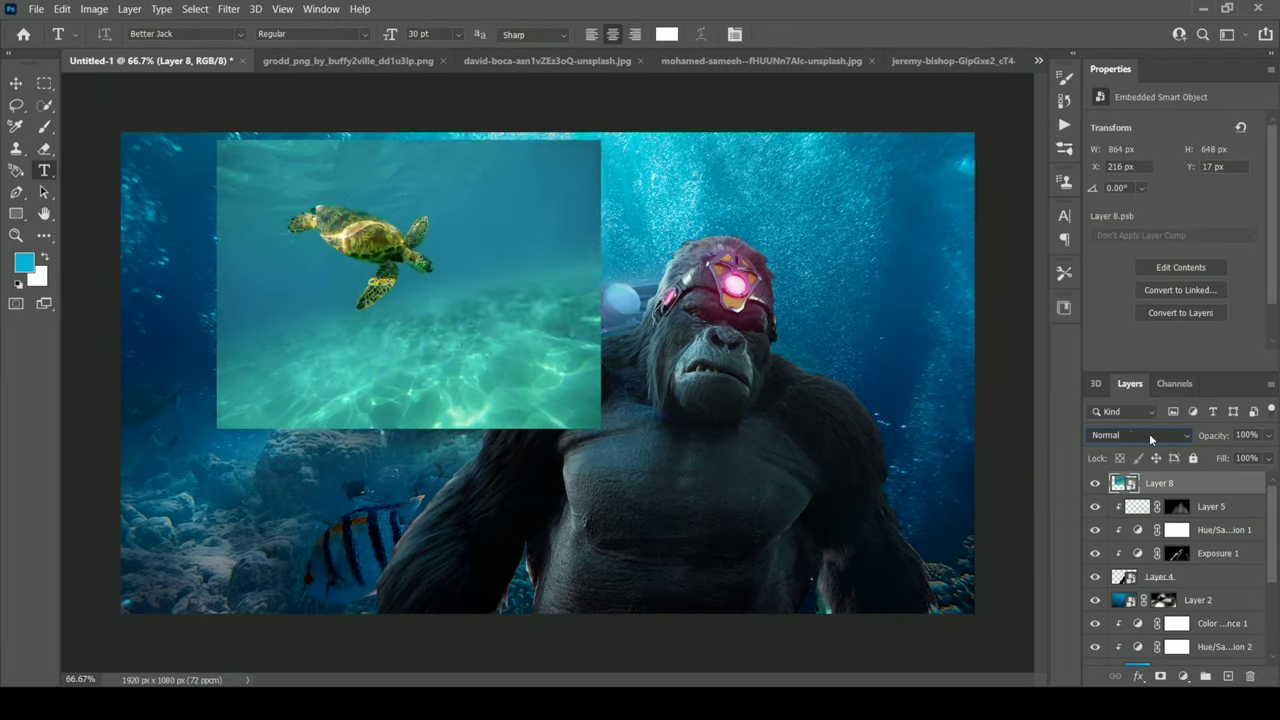
Hide the turtle layer behind a black mask and paint the overlay back in around the turtle.
left_click(1149, 433)
left_click(1160, 676, "alt")
key("b")
left_click_drag(347, 285, 400, 266)
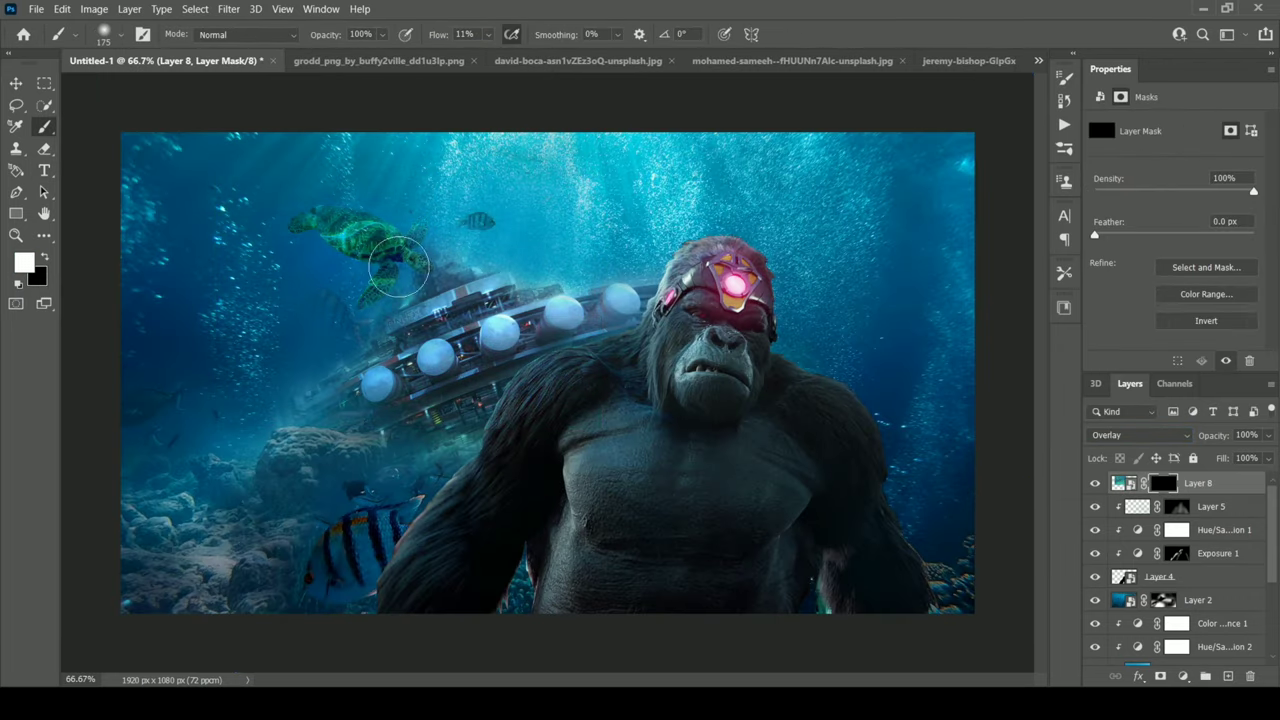
key("ctrl+minus")
key("ctrl+minus")
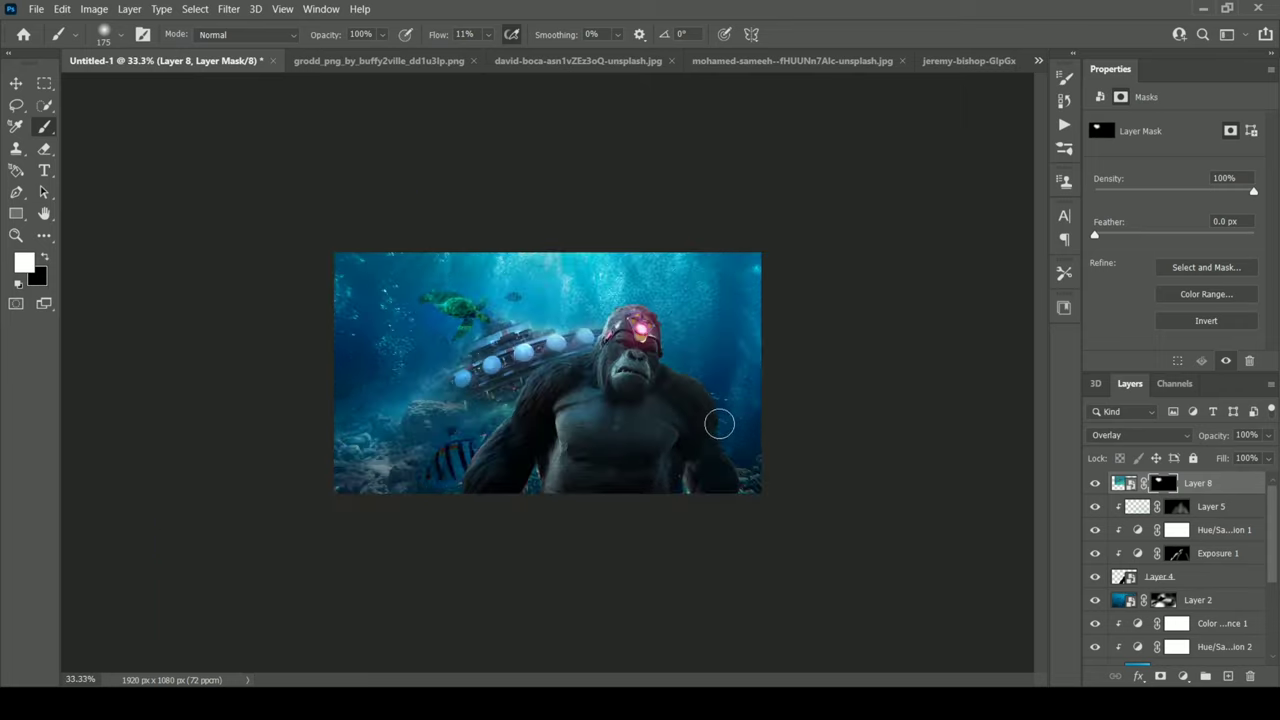
key("ctrl+plus")
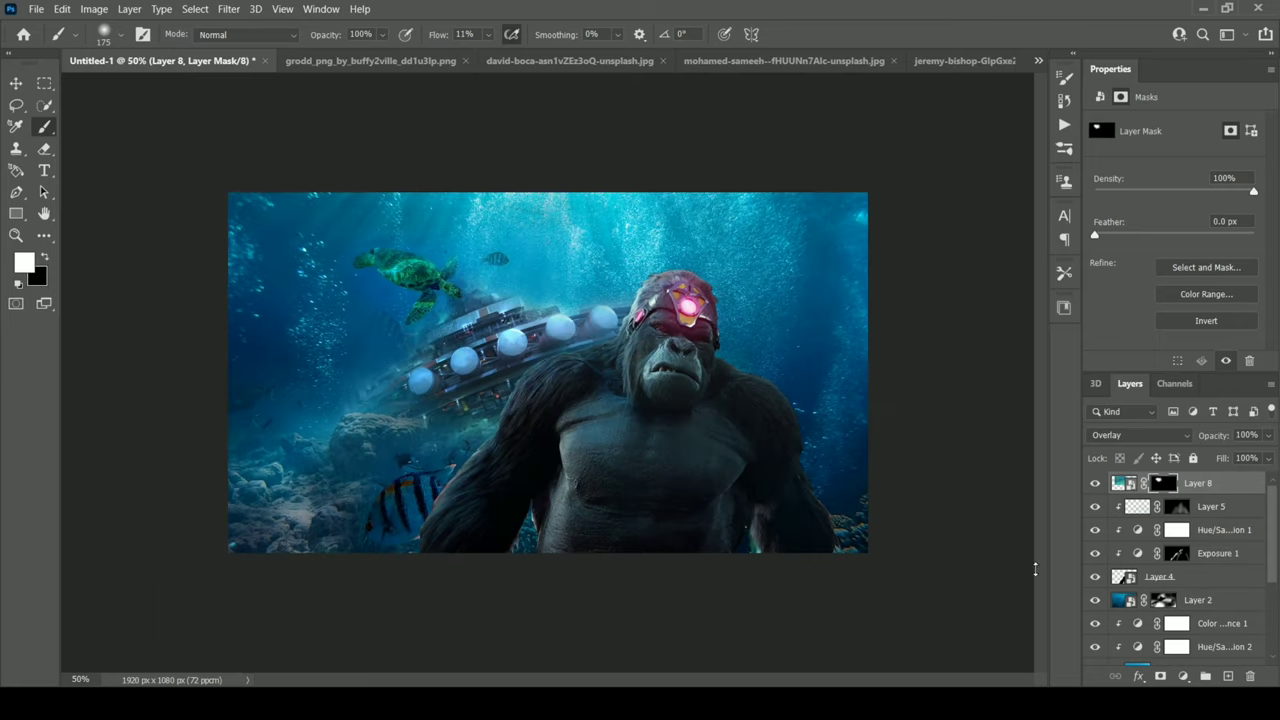
key("ctrl+shift+Tab")
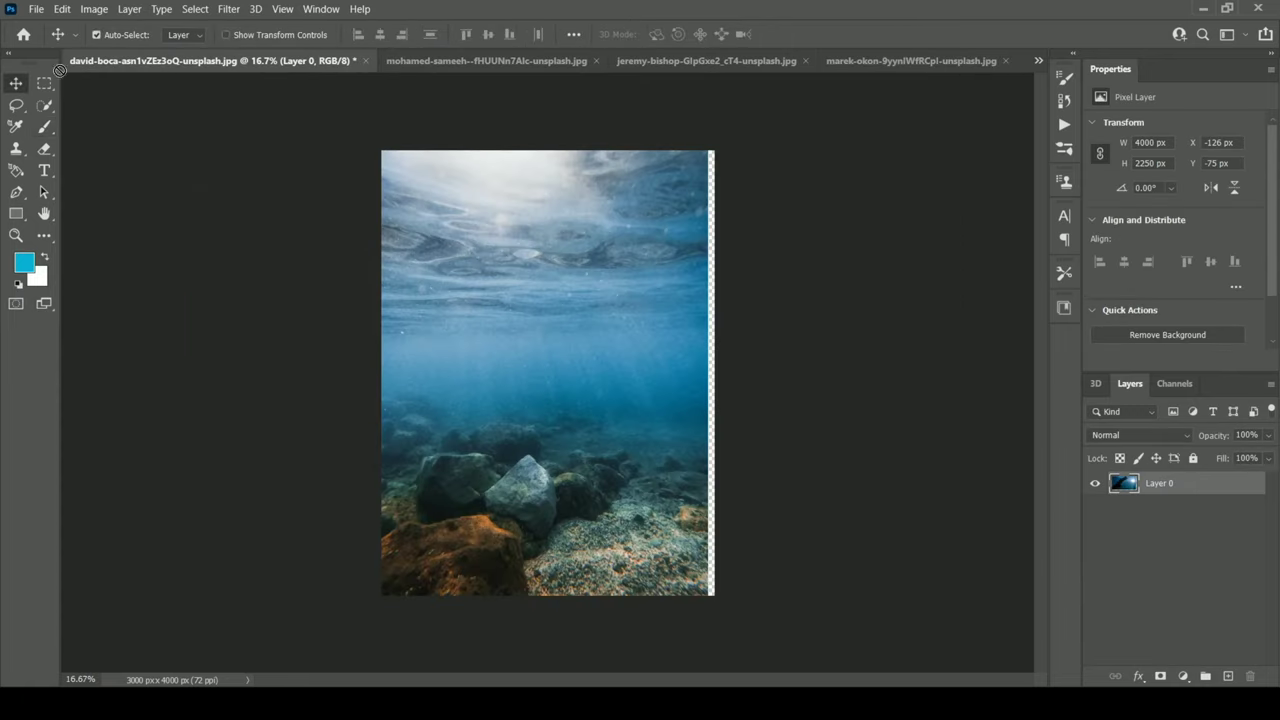
Rotate the reef photo 180°, scale it to fit the canvas, and move Layer 9 above Layer 1.
key("ctrl+Tab")
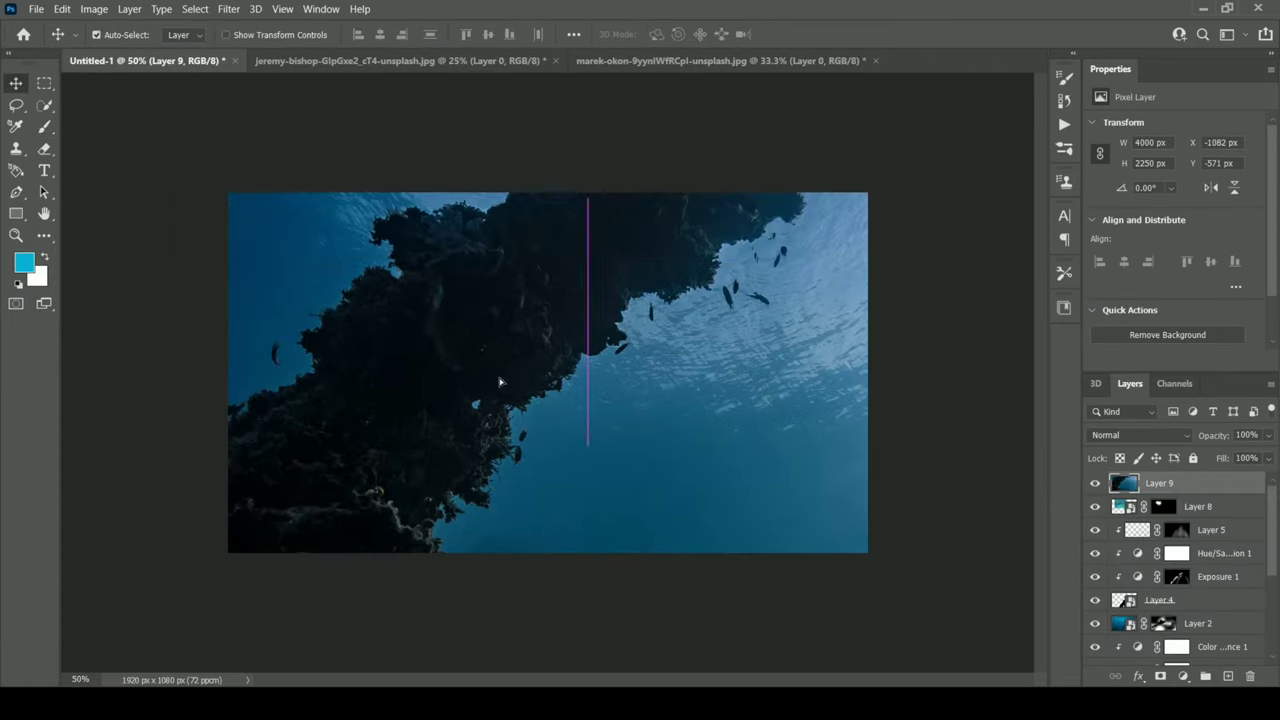
key("ctrl+t")
key("ctrl+minus")
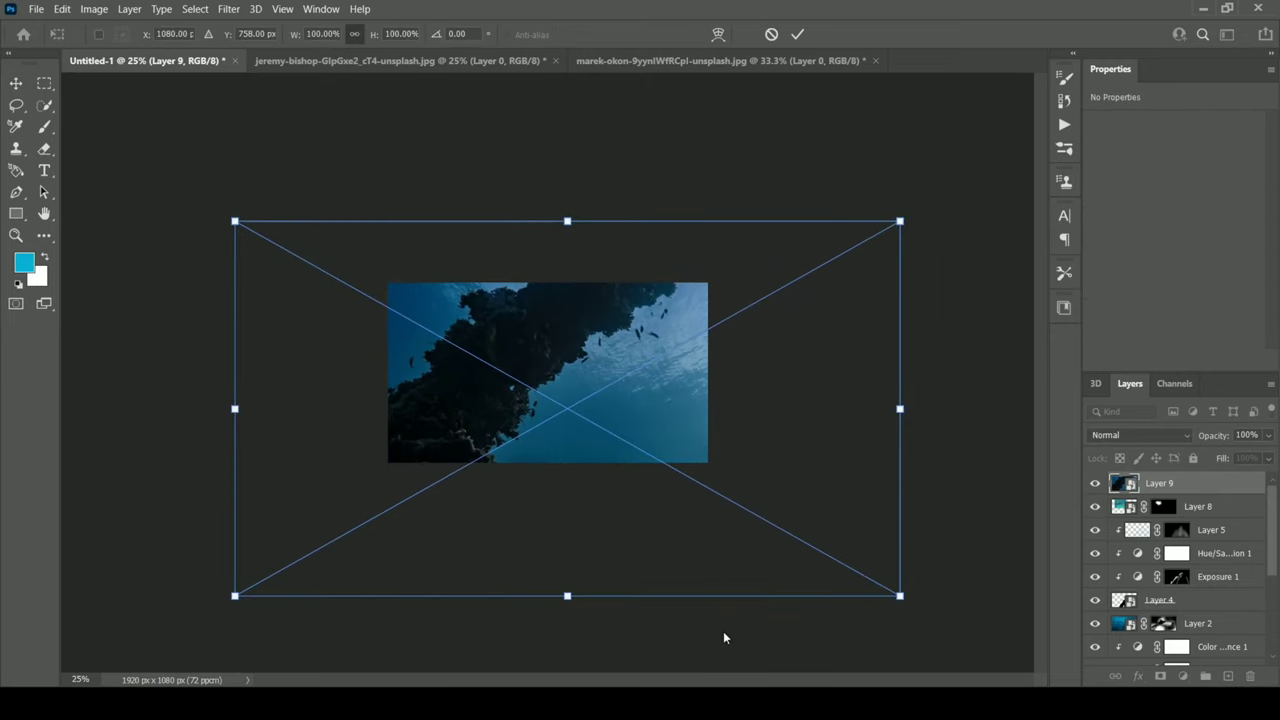
left_click_drag(900, 596, 803, 486)
key("Return")
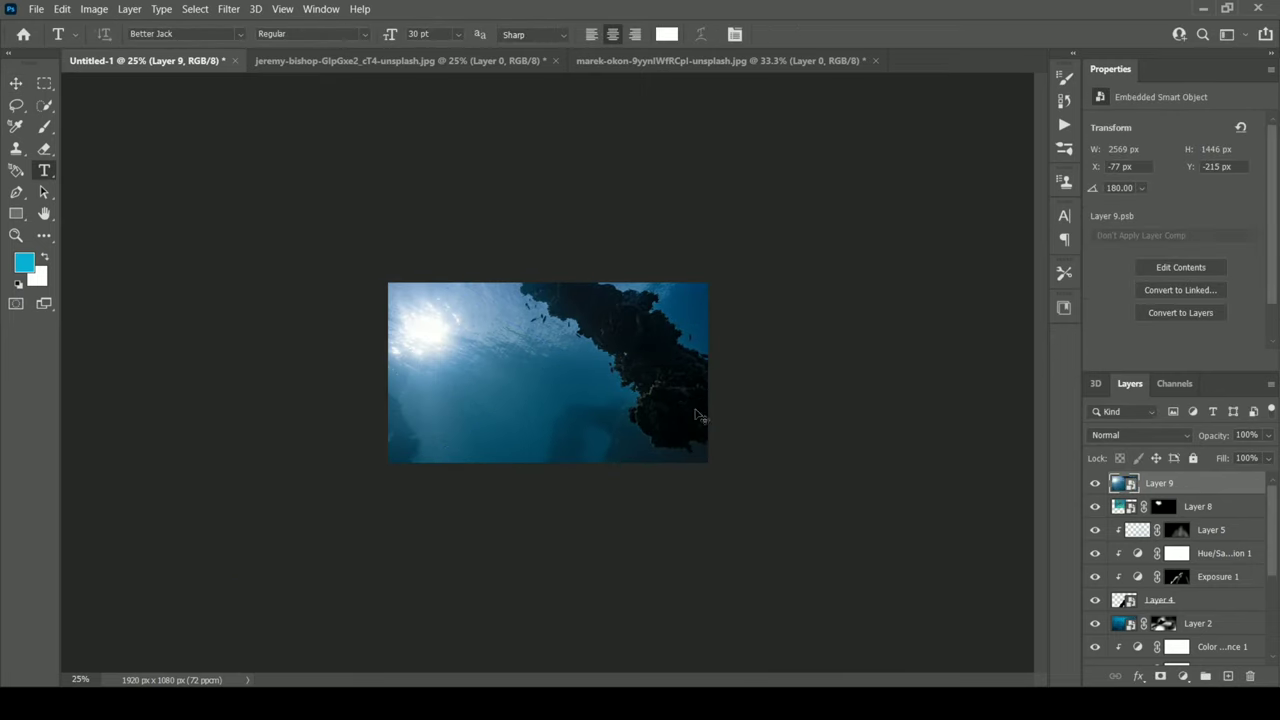
key("ctrl+plus")
key("ctrl+plus")
left_click_drag(1159, 483, 1160, 641)
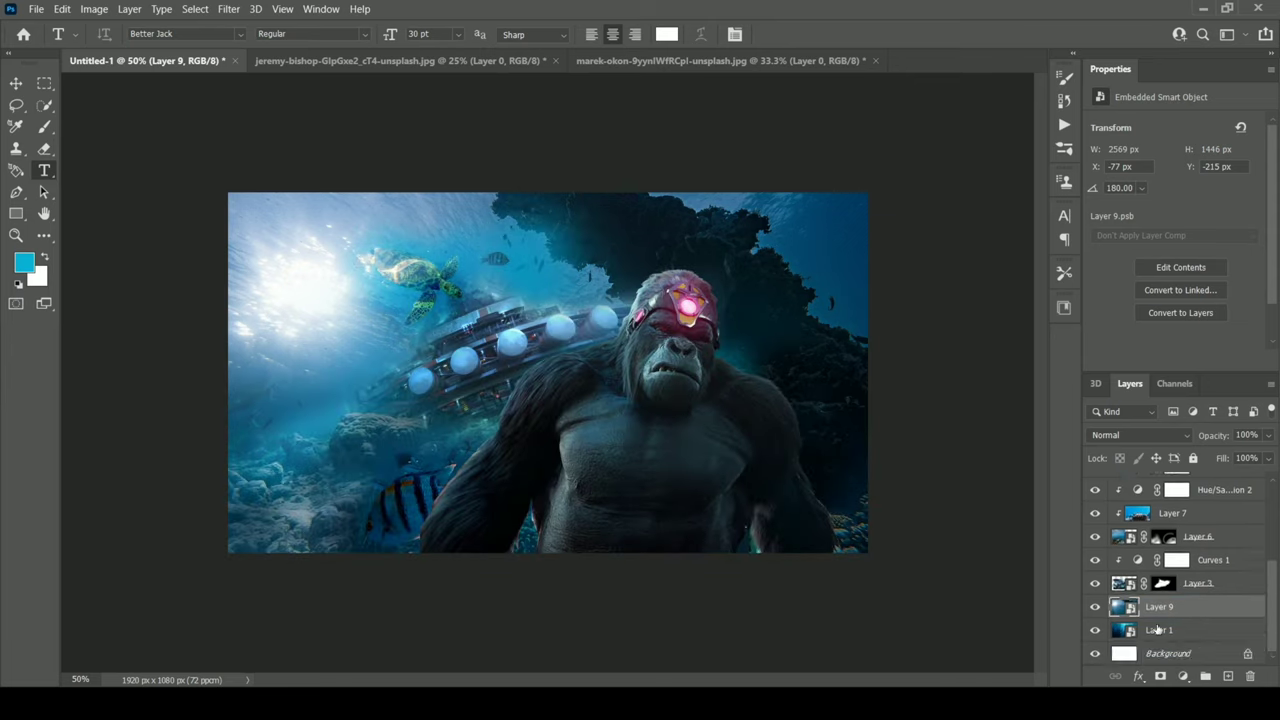
Pull Curves 1 down to darken the backdrop and set Layer 9 to Overlay blending.
scroll(1180, 600, "down", 1)
left_click(1177, 560)
mouse_move(1198, 220)
left_mouse_down()
mouse_move(1199, 252)
mouse_move(1201, 238)
left_mouse_up()
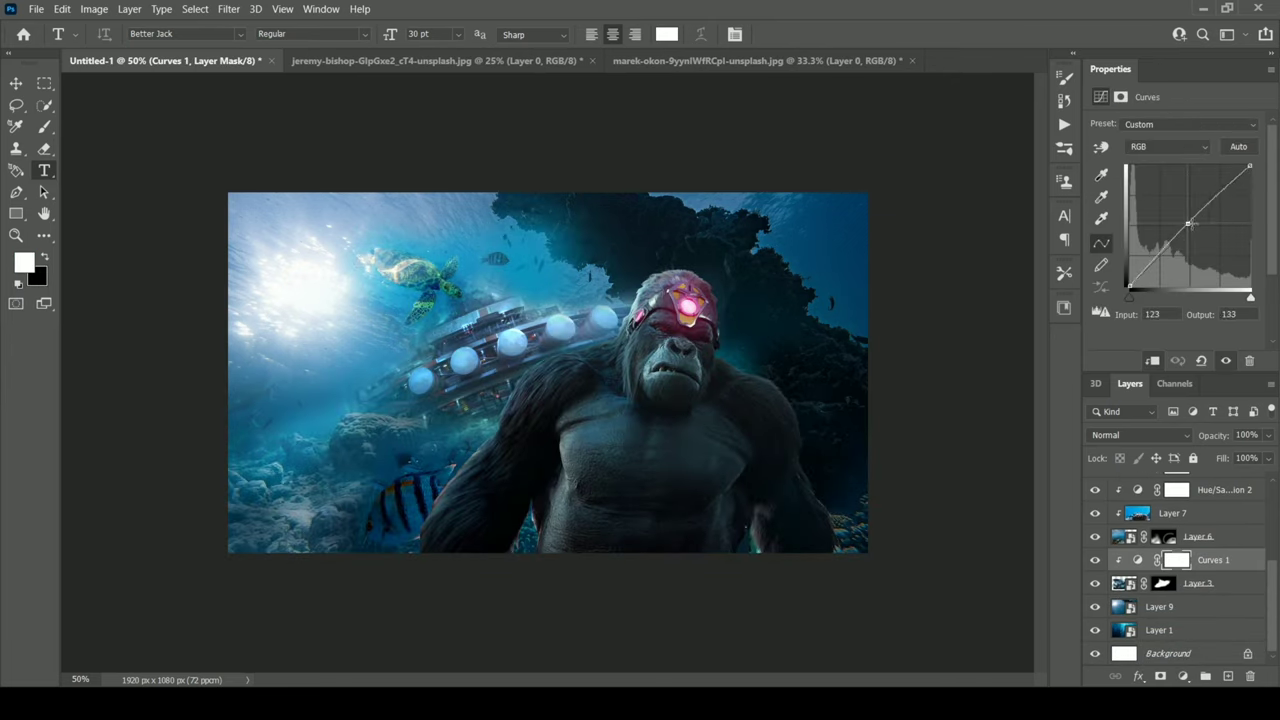
left_click(1160, 607)
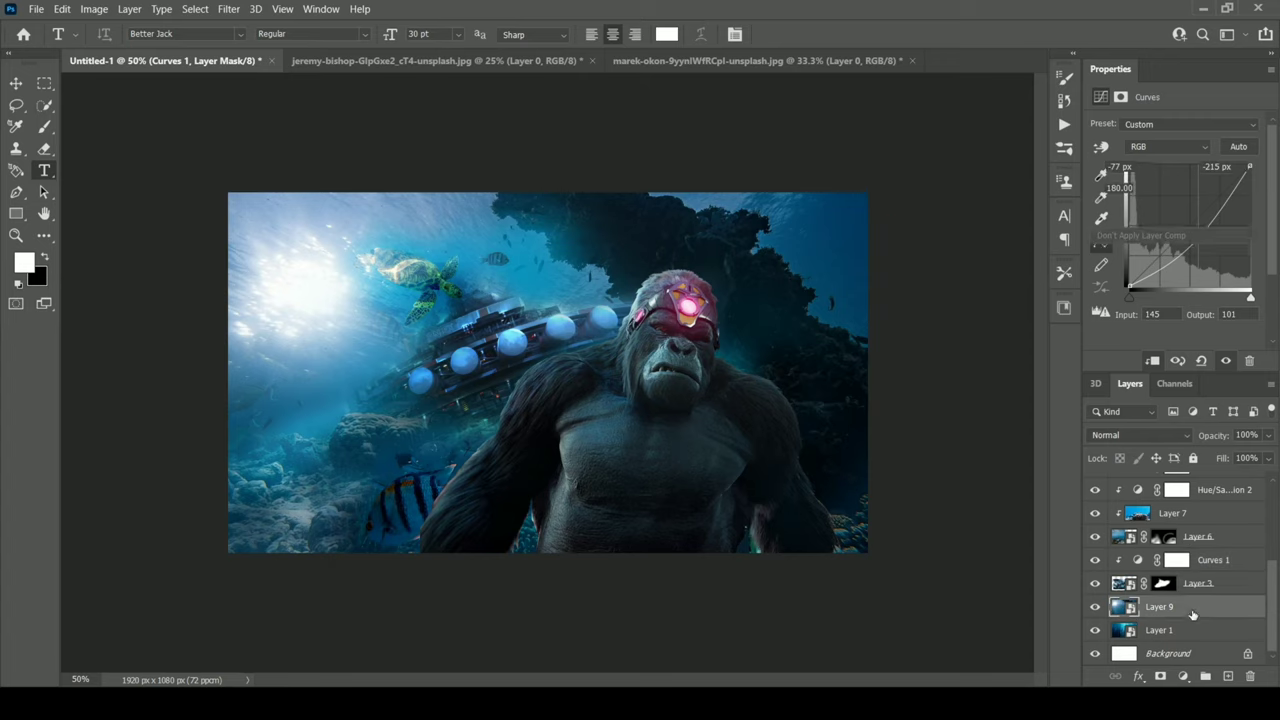
key("alt+shift+o")
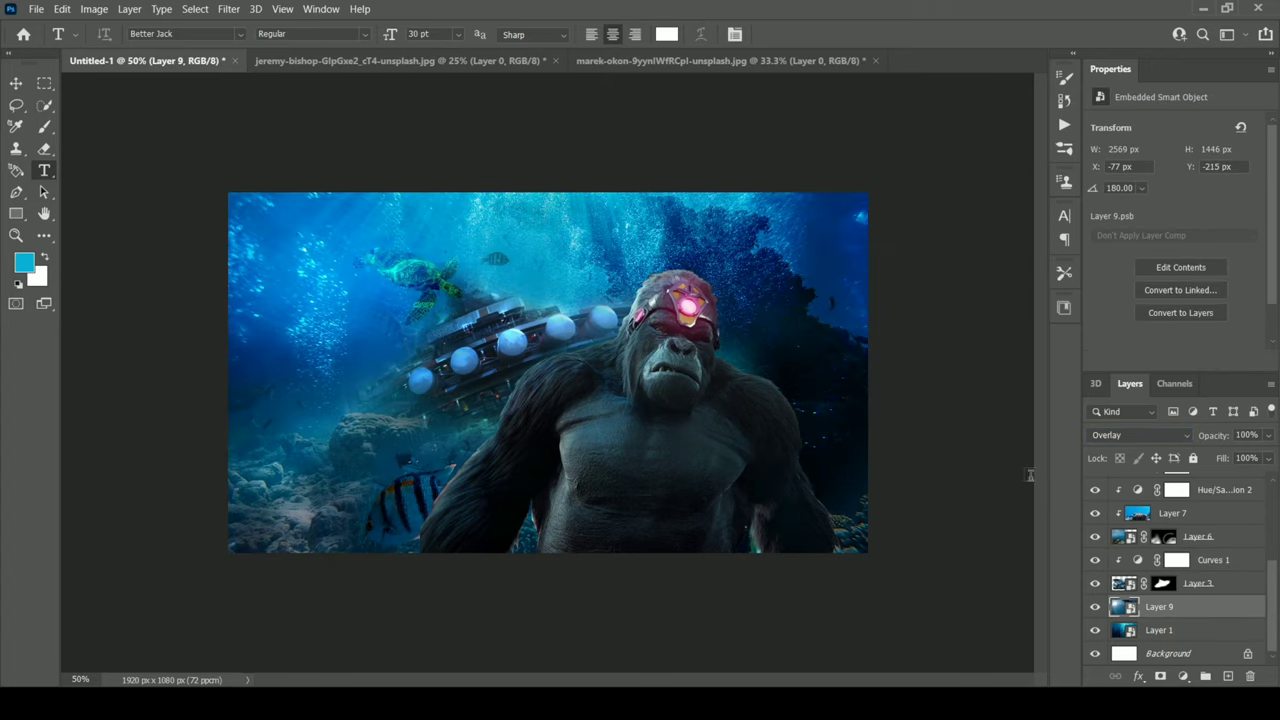
scroll(1155, 537, "up", 1)
scroll(1155, 537, "up", 2)
Collect the composite layers, from Layer 8's mask upward, into Group 1.
scroll(1155, 537, "up", 3)
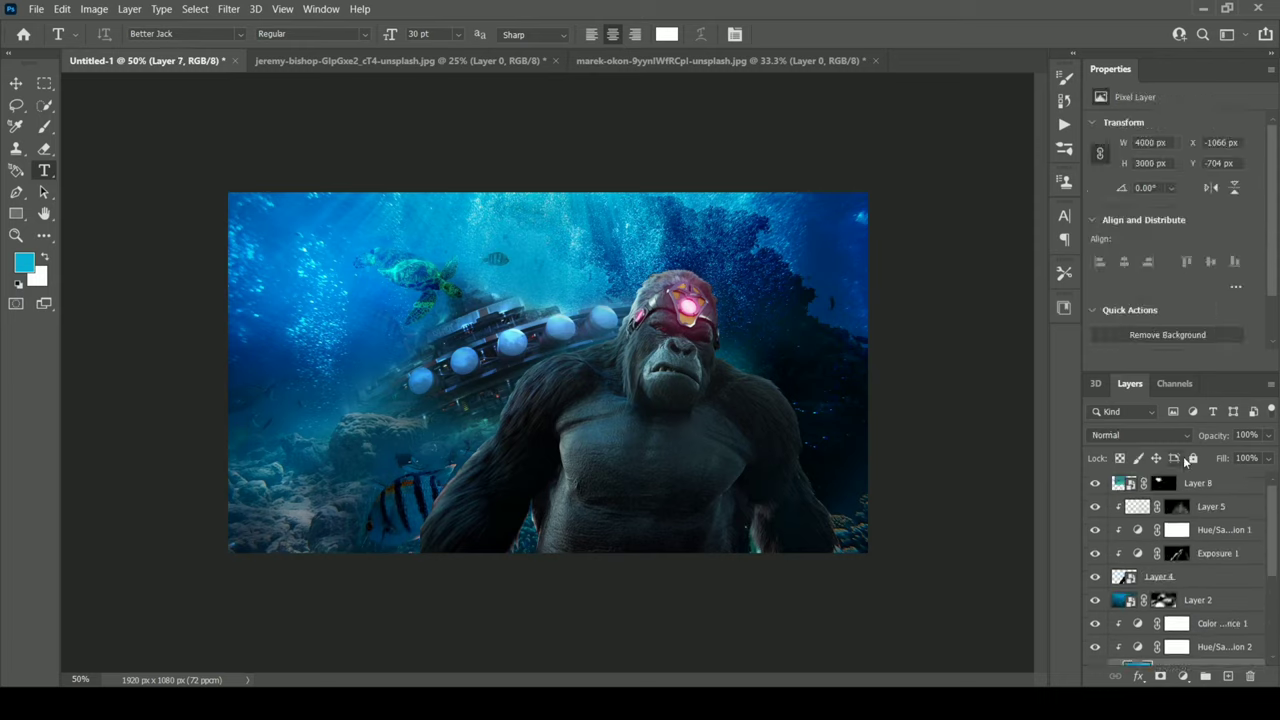
left_click(1162, 483)
key("b")
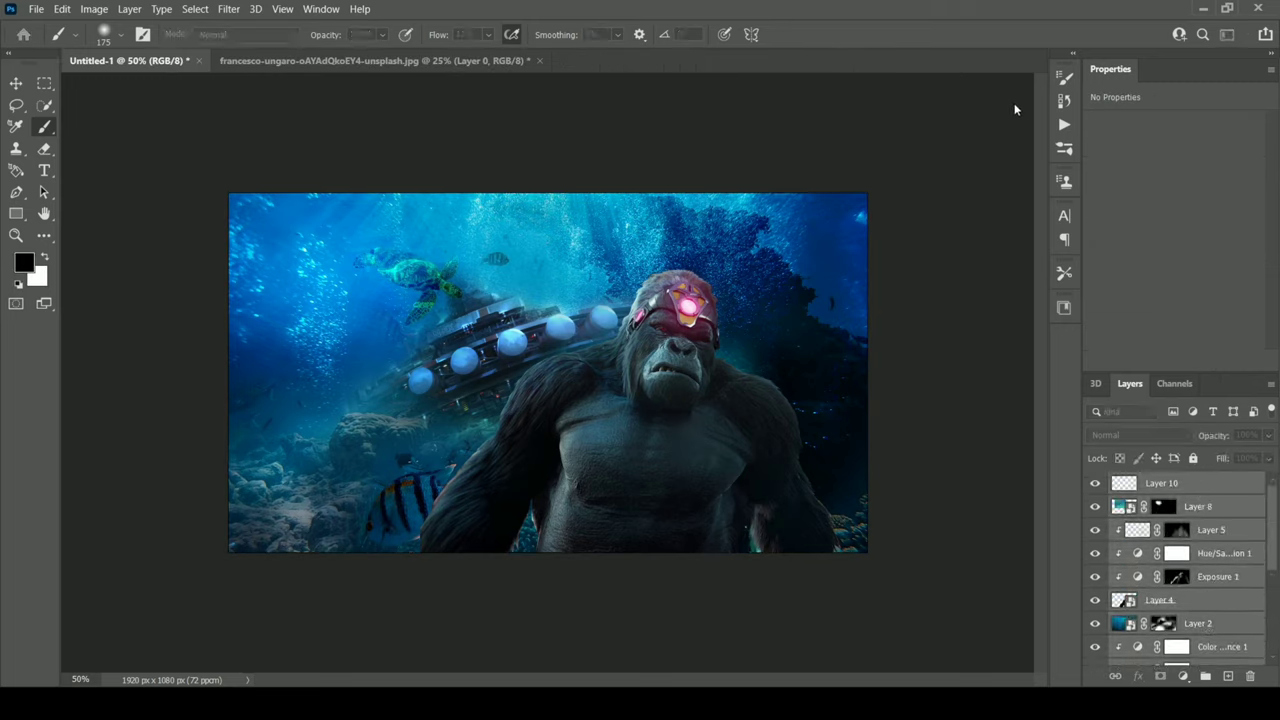
key("ctrl+g")
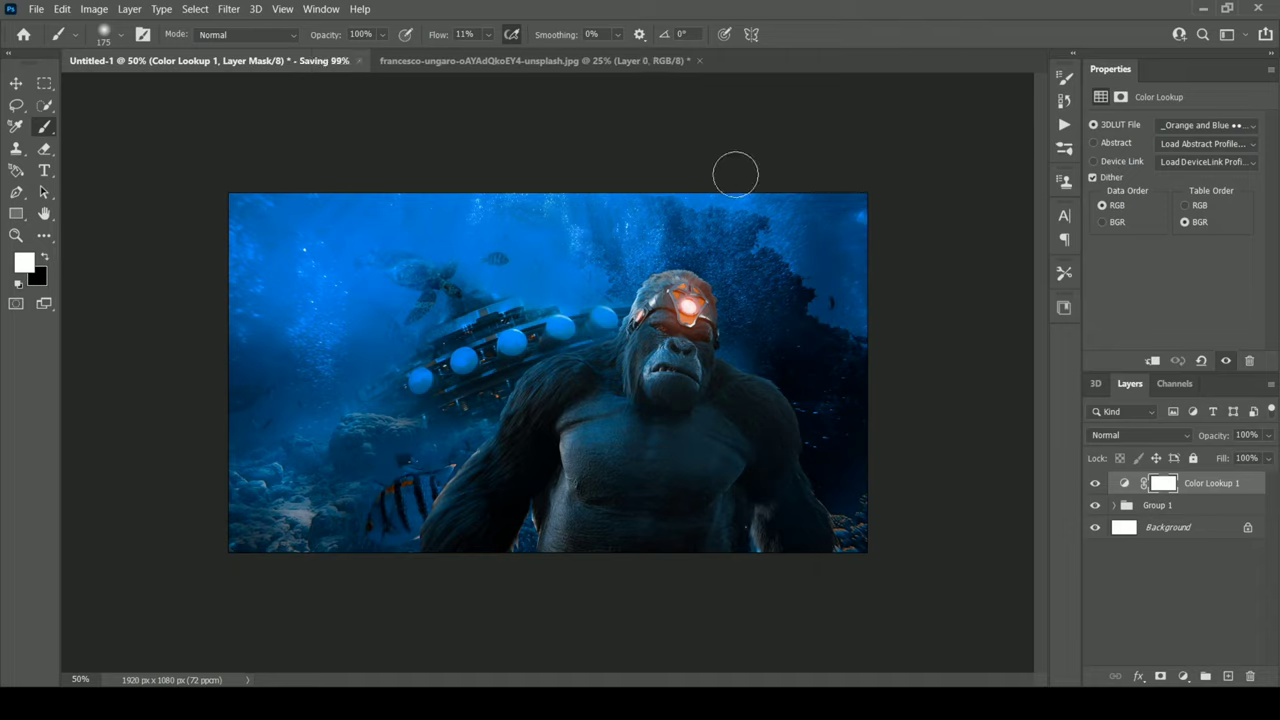
With Group 1 selected, preview the blue composite full-screen, zooming in and out, then return.
left_click(1176, 514)
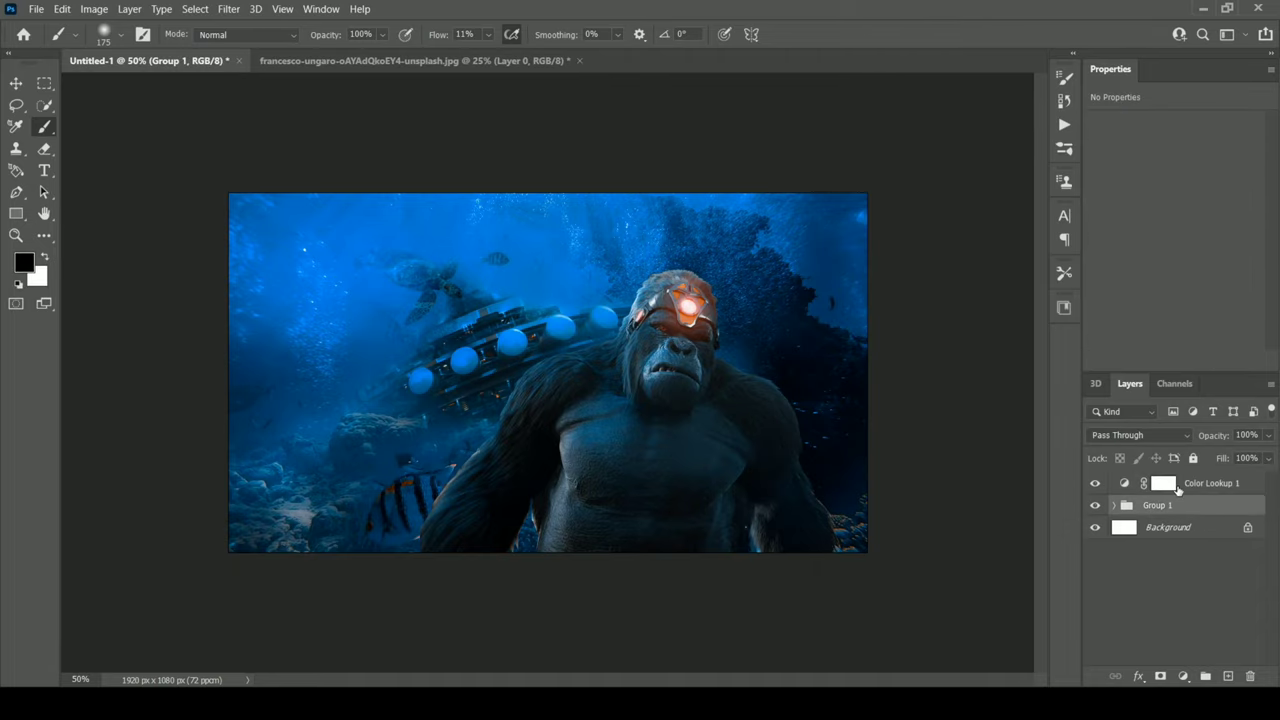
key("f")
key("f")
scroll(827, 503, "up", 3)
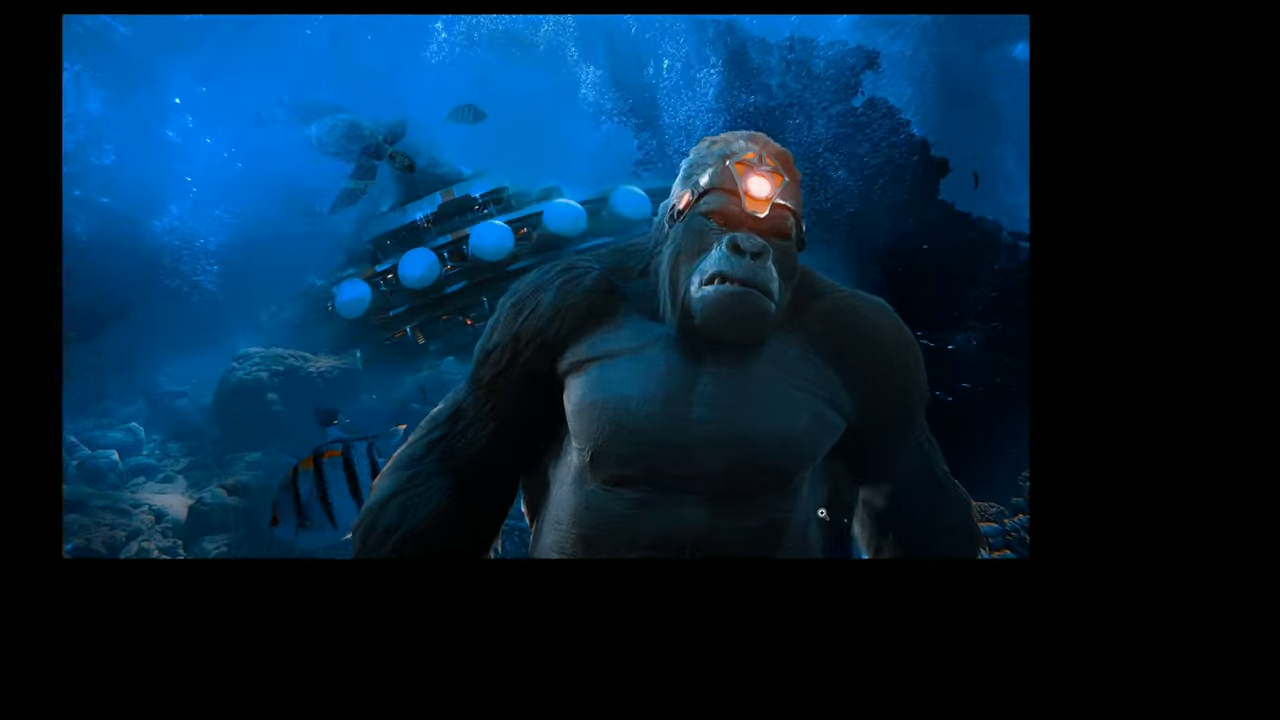
scroll(970, 429, "down", 5)
scroll(970, 429, "up", 2)
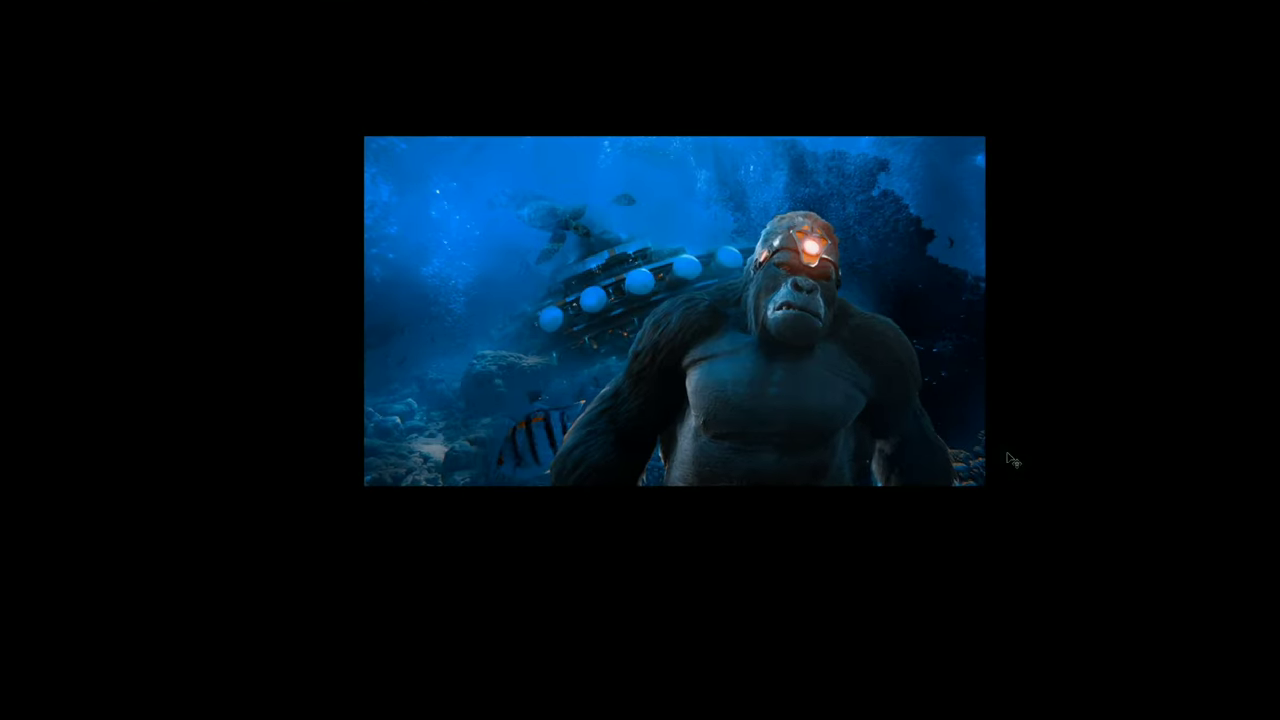
scroll(1009, 457, "up", 1)
scroll(997, 557, "down", 1)
scroll(980, 74, "down", 1)
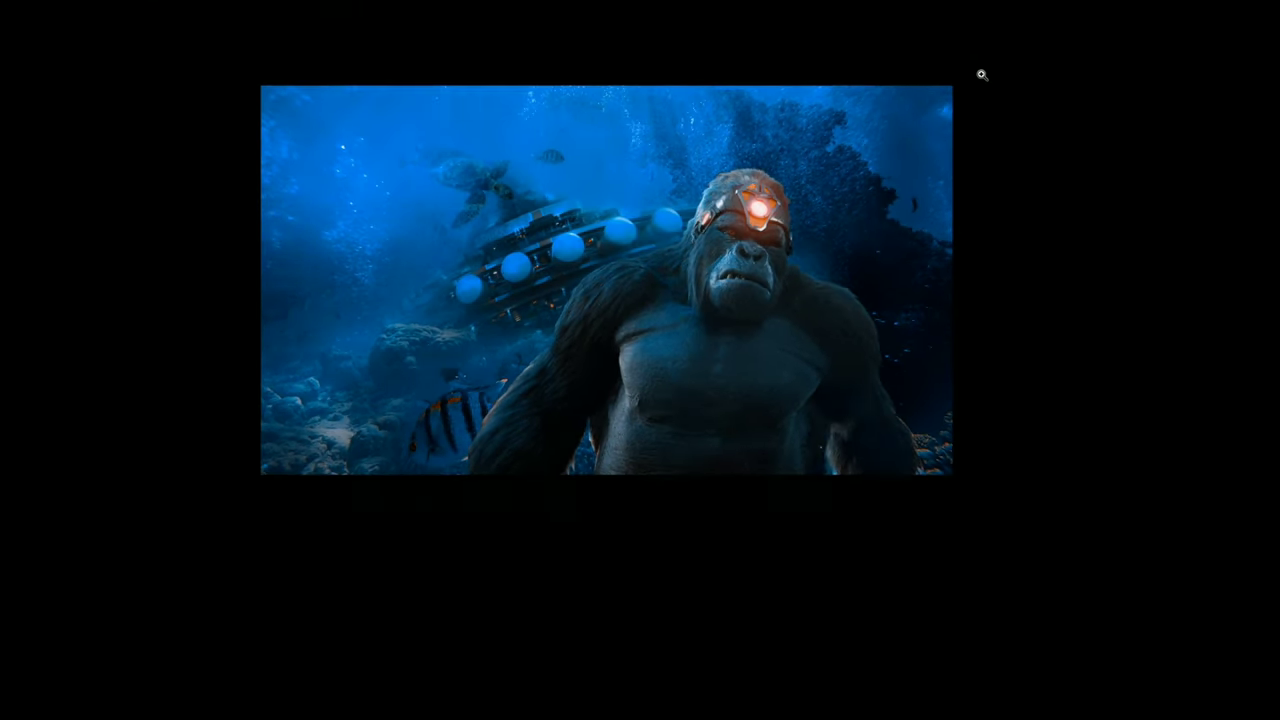
key("f")
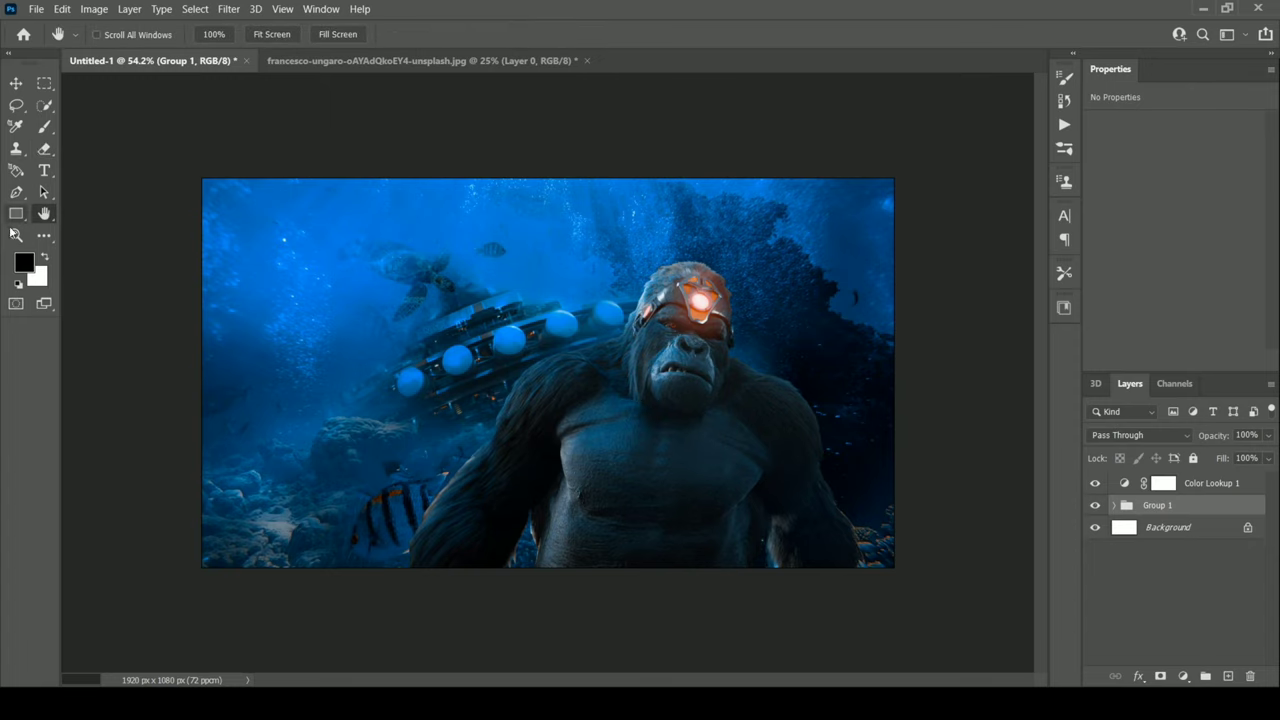
Preview the composite full-screen again, zoomed in and nudged right and down, then exit.
key("f")
key("f")
scroll(760, 540, "up", 1)
scroll(820, 560, "up", 1)
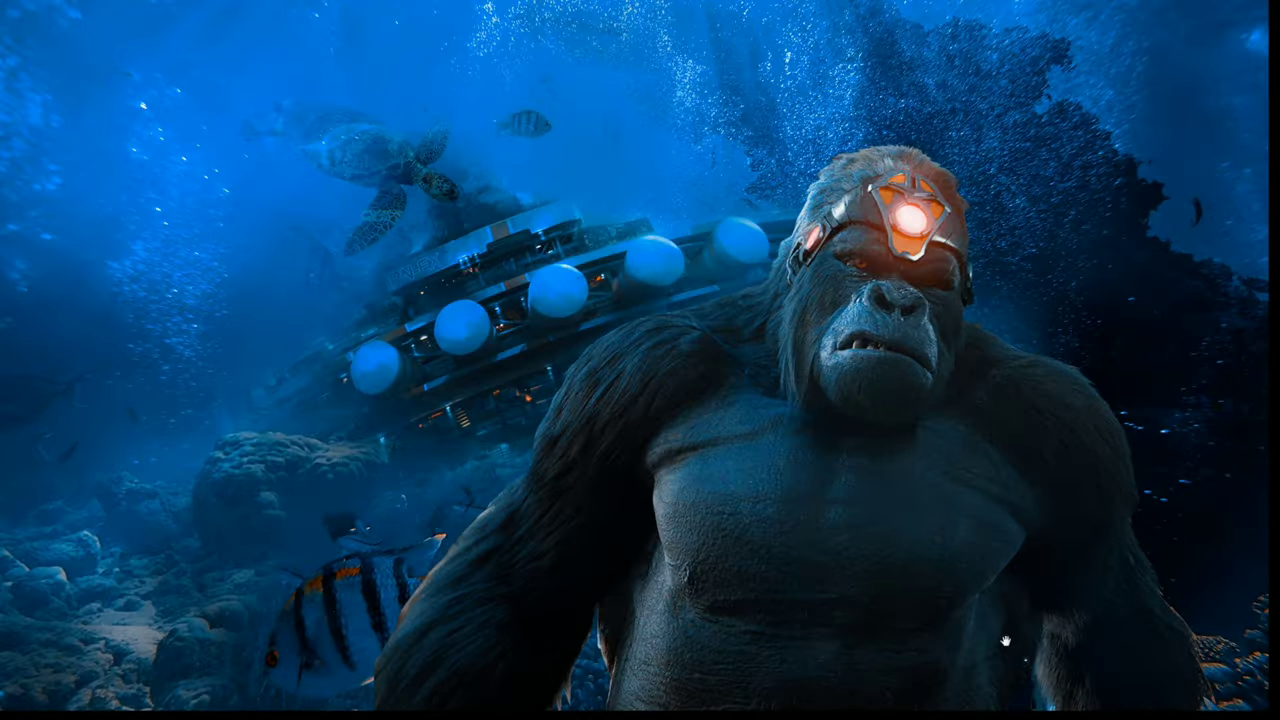
scroll(883, 583, "up", 1)
left_click_drag(883, 583, 905, 611)
scroll(895, 608, "down", 3)
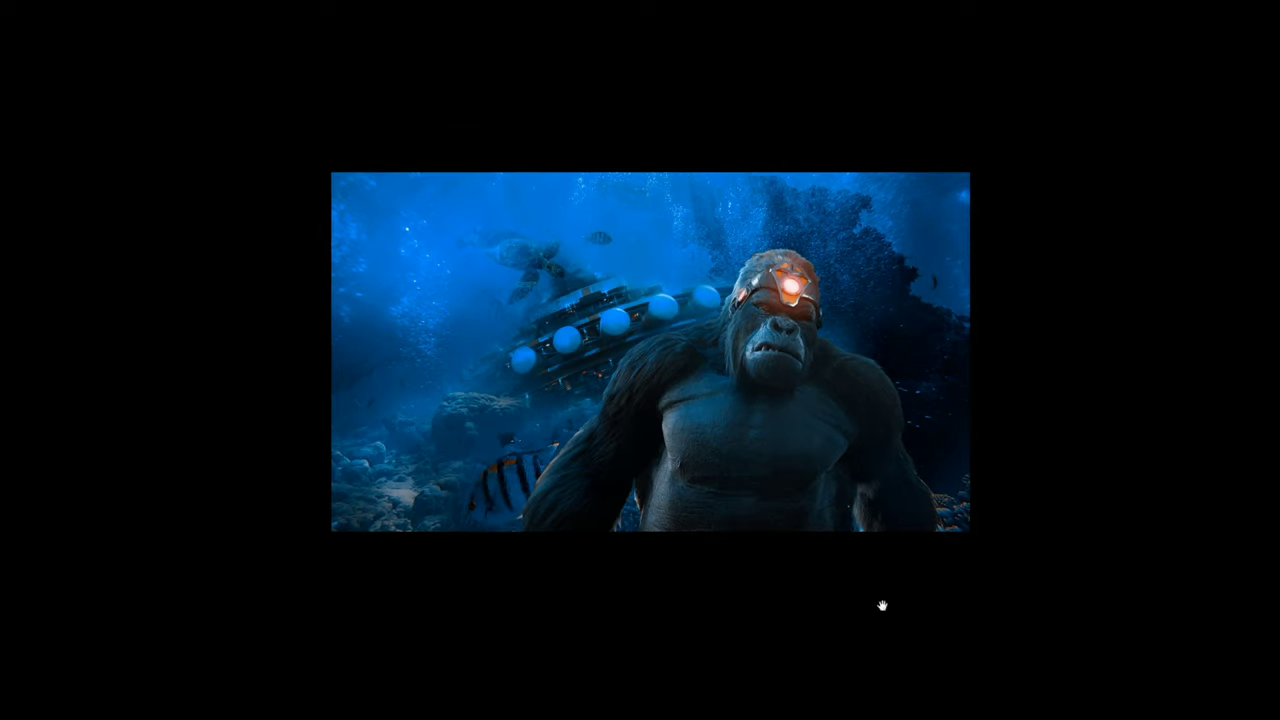
key("f")
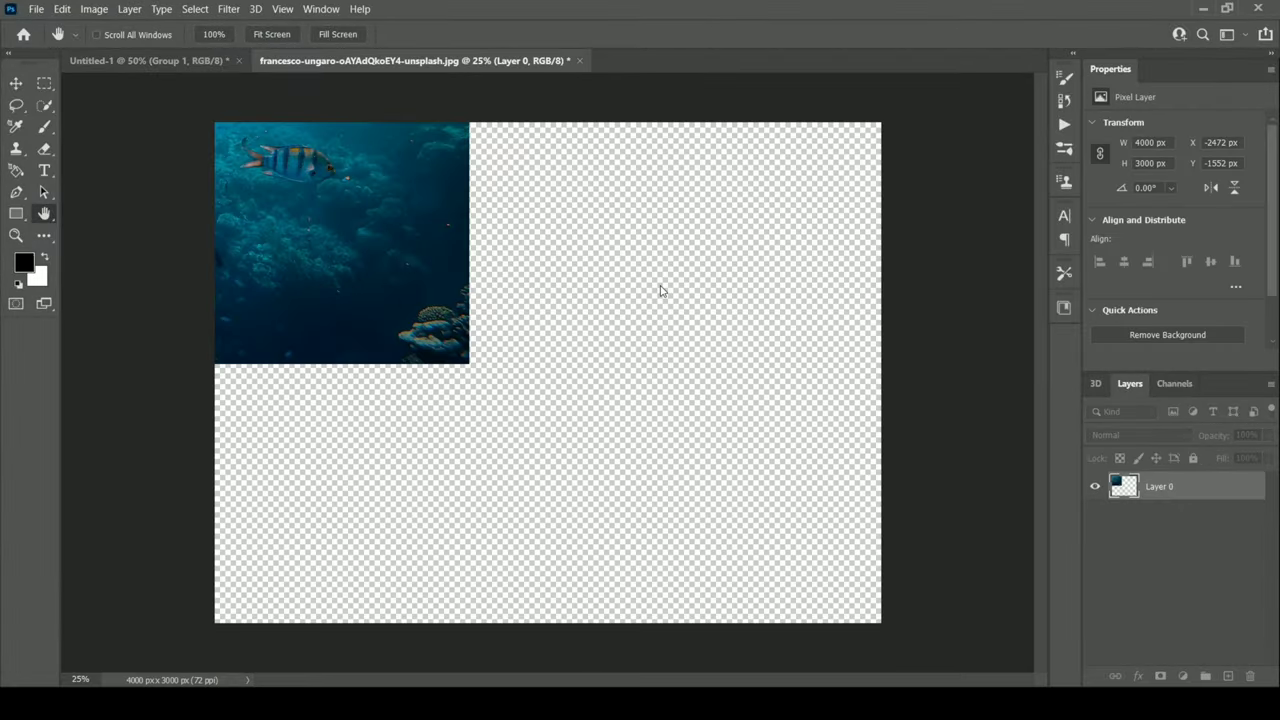